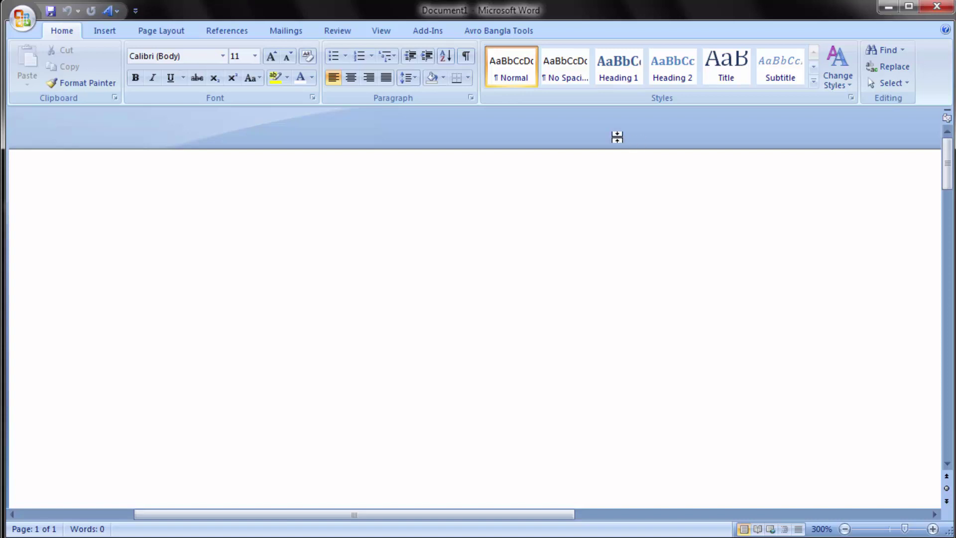
# - Set the page to a custom paper size 4 inches wide by 4 inches high
pyautogui.click(165, 30)
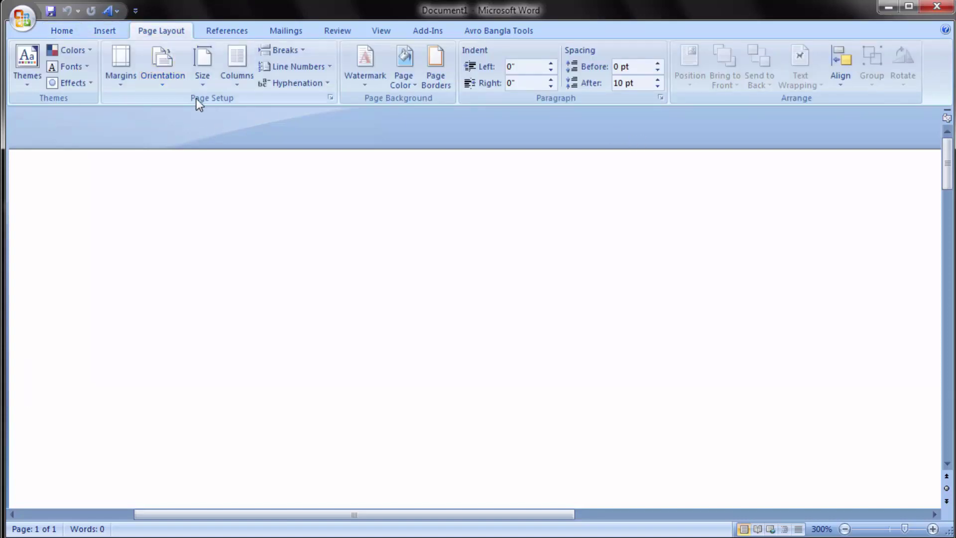
pyautogui.click(204, 84)
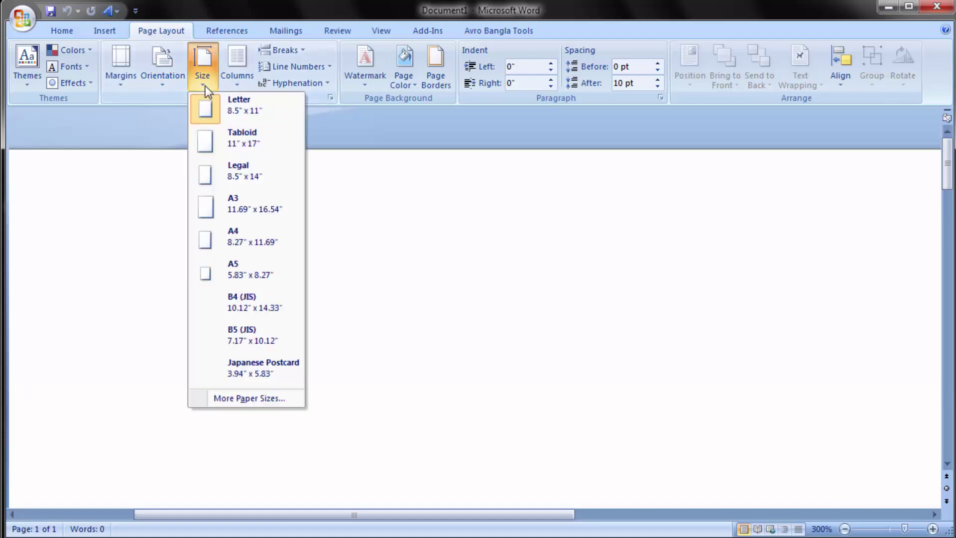
pyautogui.click(238, 401)
pyautogui.moveTo(414, 149)
pyautogui.mouseDown()
pyautogui.moveTo(369, 152)
pyautogui.moveTo(377, 167)
pyautogui.mouseUp()
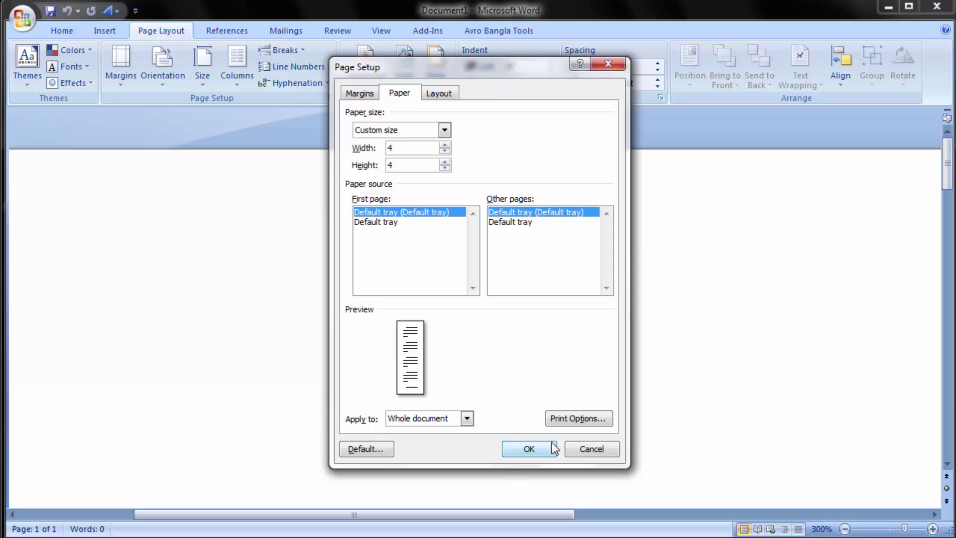
pyautogui.click(518, 450)
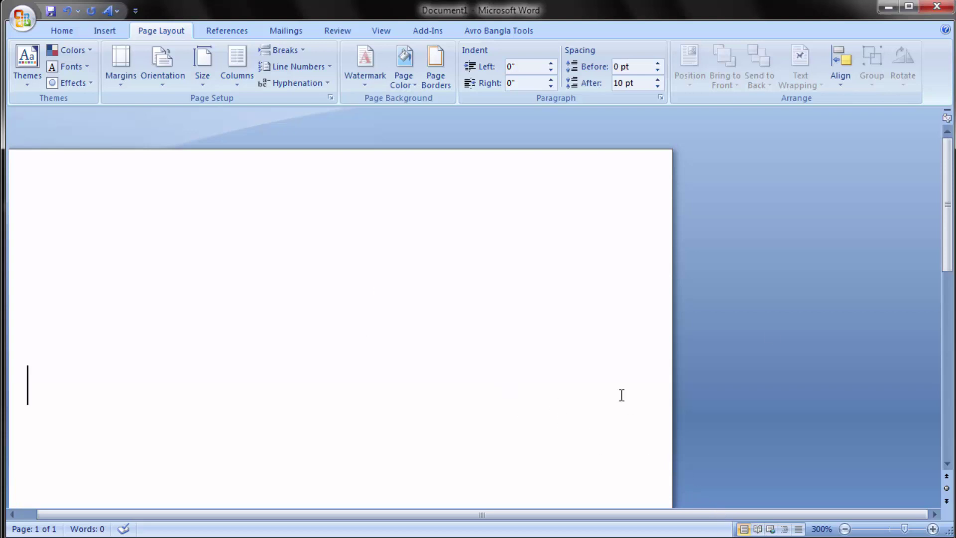
# - Draw a 0.88 × 0.88 inch Block Arc shape near the top of the page
pyautogui.moveTo(947, 204); pyautogui.dragTo(947, 221)
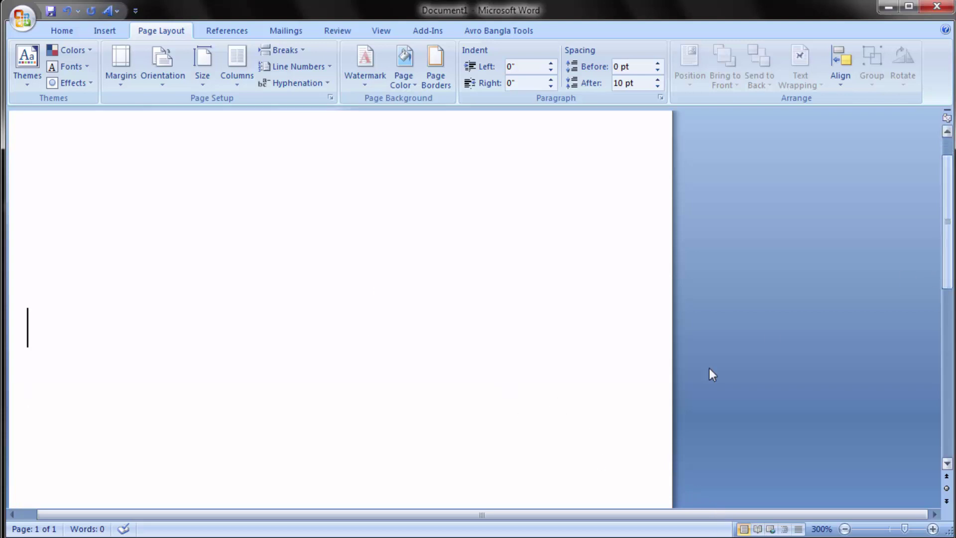
pyautogui.moveTo(380, 516); pyautogui.dragTo(297, 515)
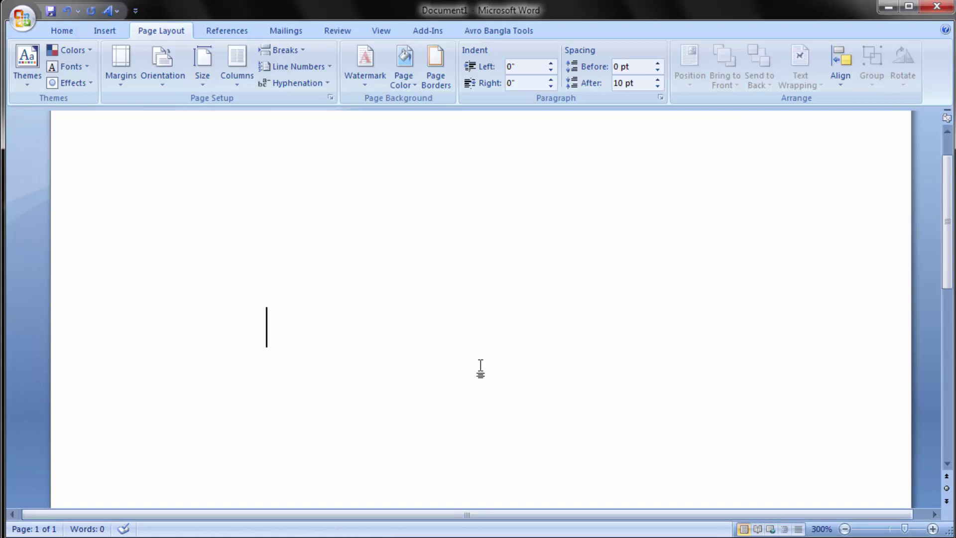
pyautogui.click(102, 32)
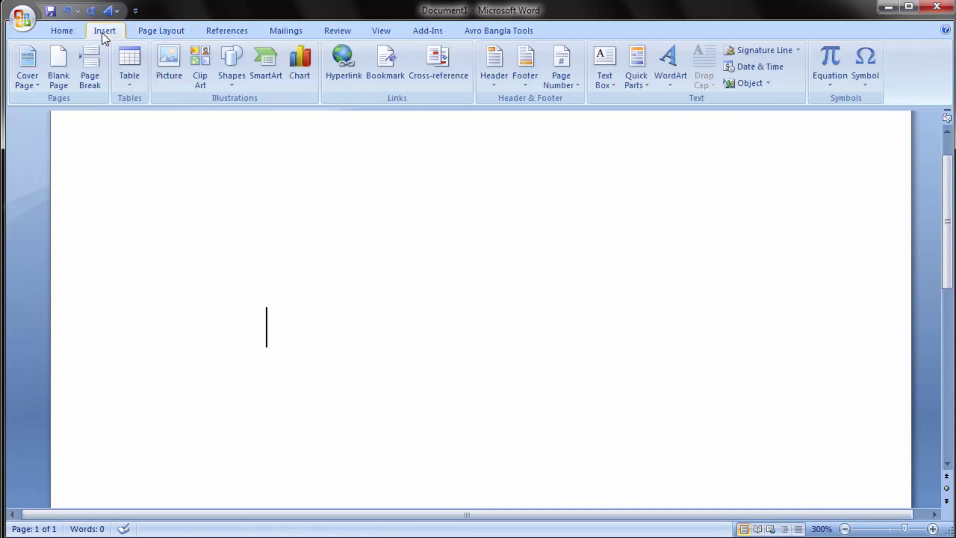
pyautogui.click(232, 88)
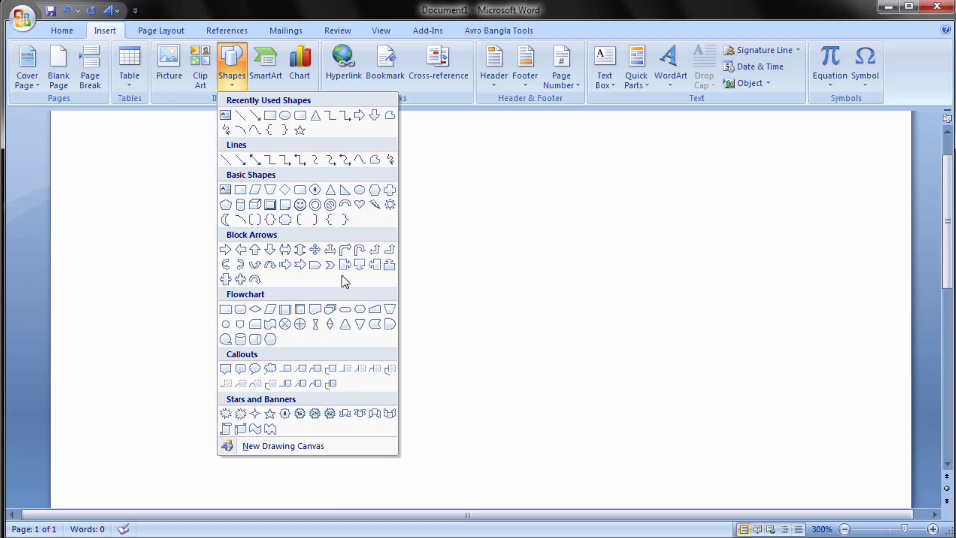
pyautogui.click(344, 205)
pyautogui.moveTo(288, 177); pyautogui.dragTo(479, 288)
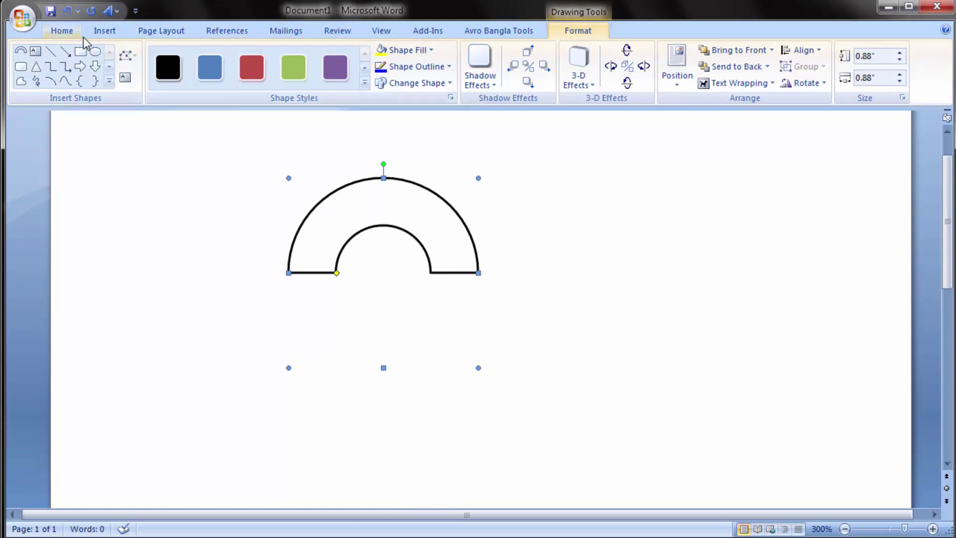
# - Copy the block arc, rotate the copy 180° and place it below the original to form a ring
pyautogui.click(67, 32)
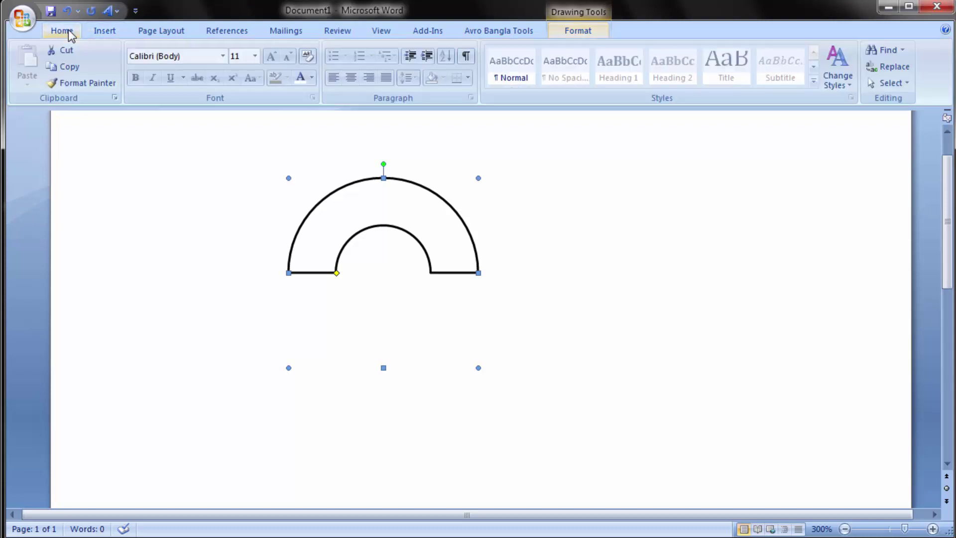
pyautogui.click(69, 67)
pyautogui.click(27, 62)
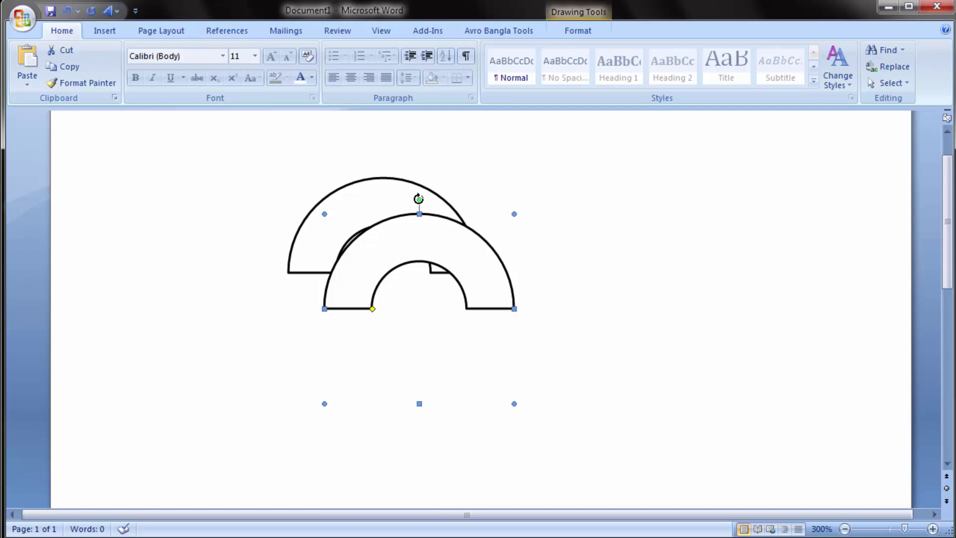
pyautogui.moveTo(418, 199); pyautogui.dragTo(419, 378)
pyautogui.moveTo(465, 325)
pyautogui.mouseDown()
pyautogui.moveTo(418, 298)
pyautogui.moveTo(426, 285)
pyautogui.mouseUp()
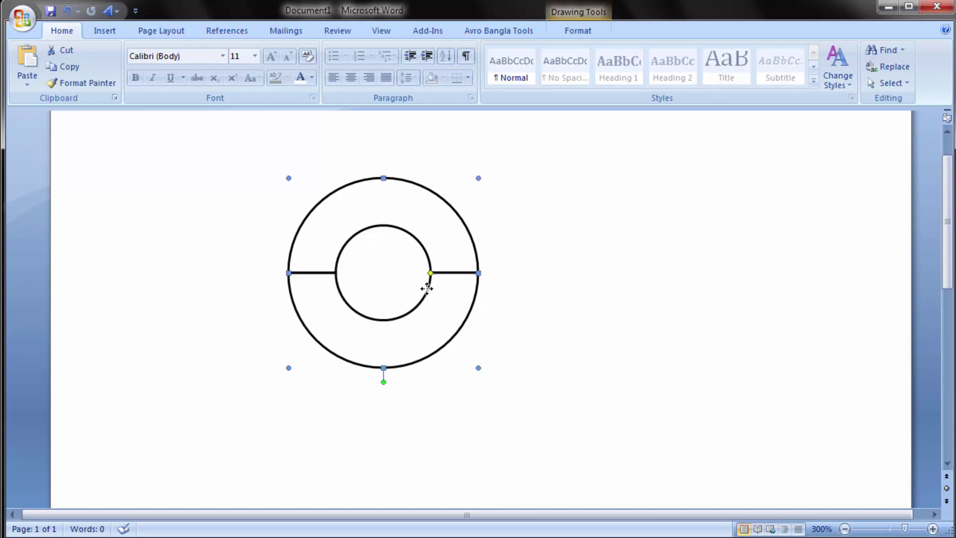
pyautogui.click(417, 186)
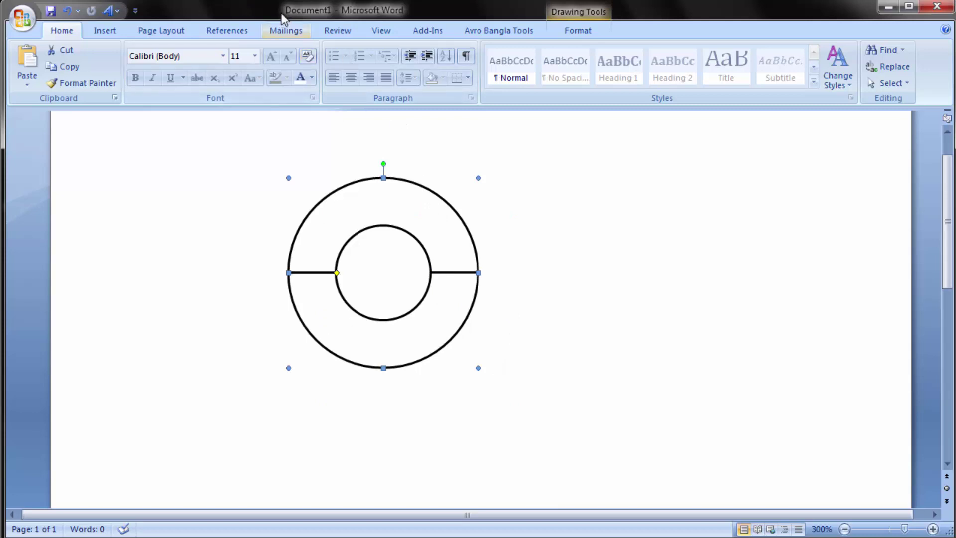
# - Give the upper arc a cyan fill with no outline, then start filling the lower arc
pyautogui.doubleClick(386, 181)
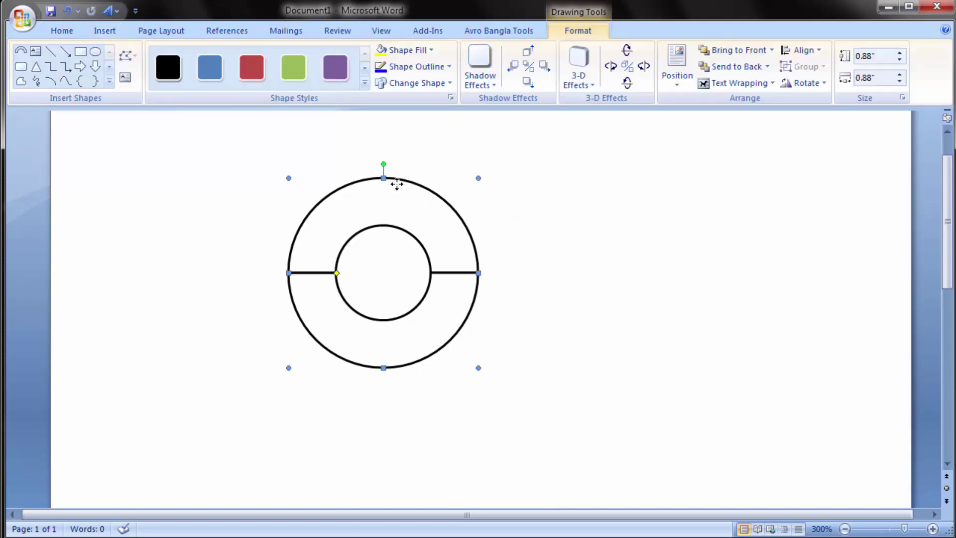
pyautogui.click(431, 49)
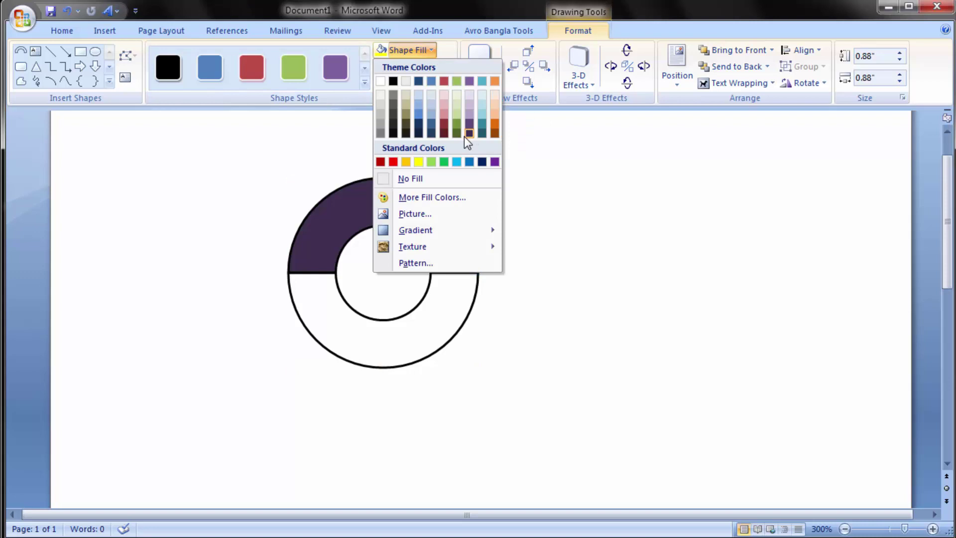
pyautogui.click(456, 161)
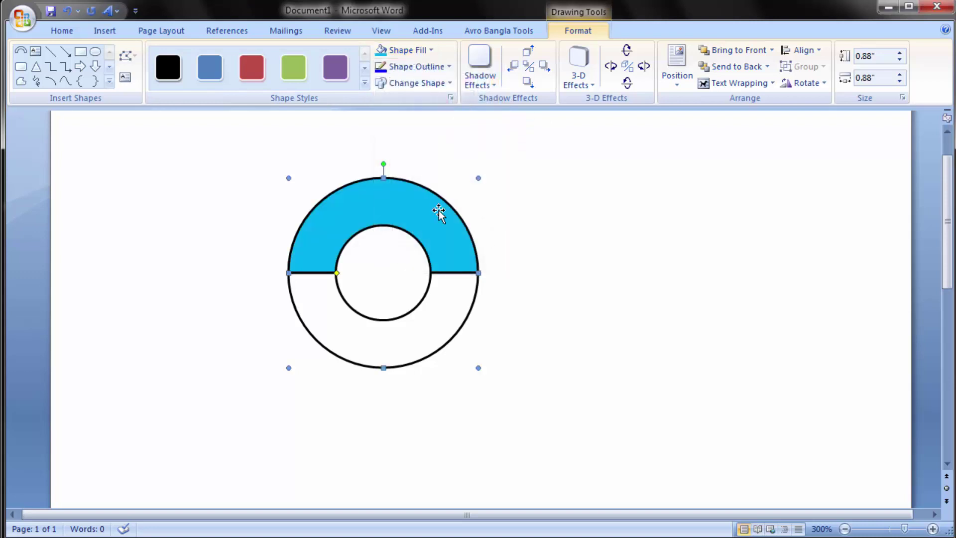
pyautogui.click(448, 66)
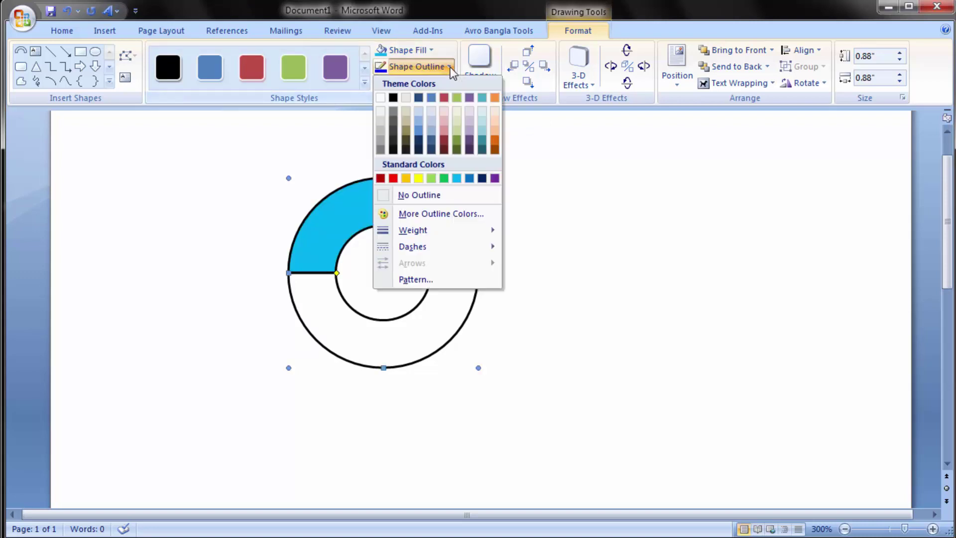
pyautogui.click(429, 199)
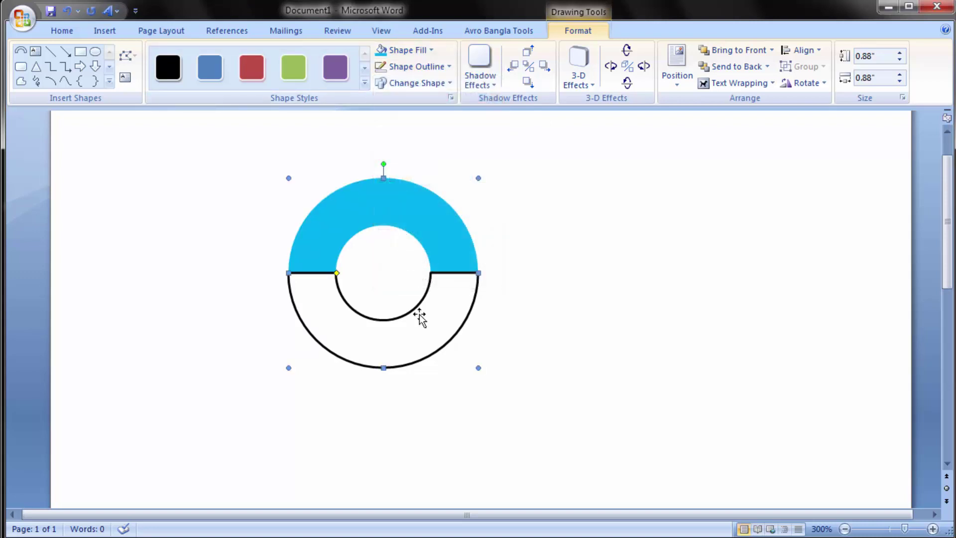
pyautogui.click(470, 313)
pyautogui.click(431, 50)
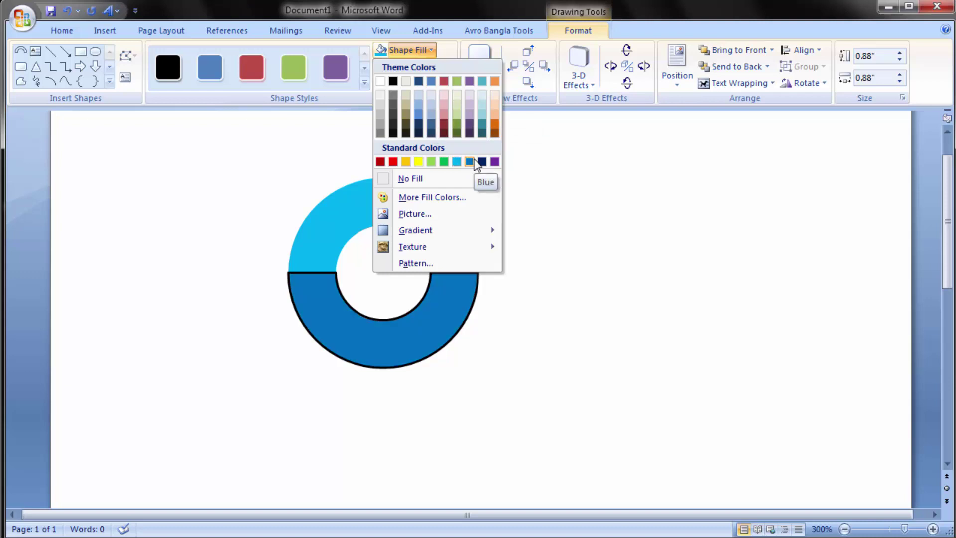
# - Fill the lower arc with cyan and remove its outline
pyautogui.click(457, 162)
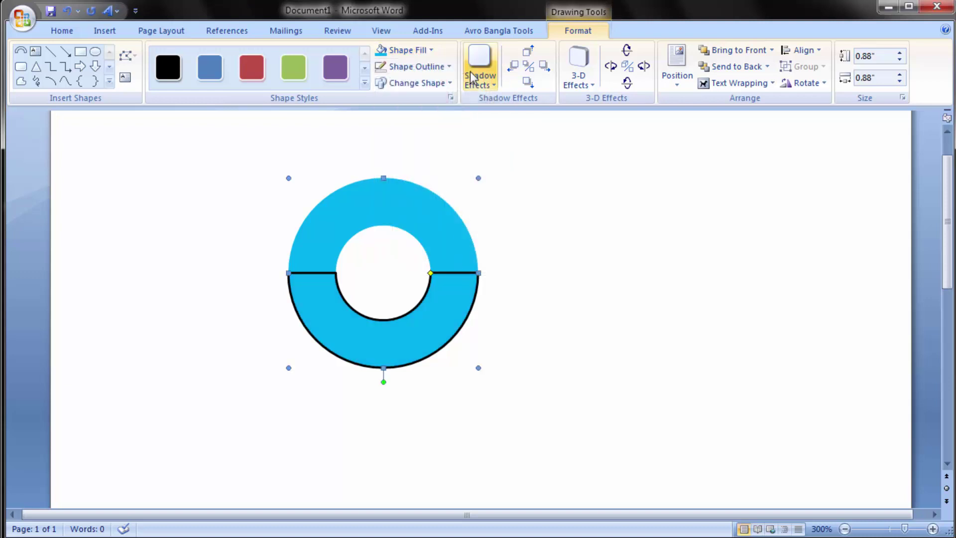
pyautogui.click(449, 67)
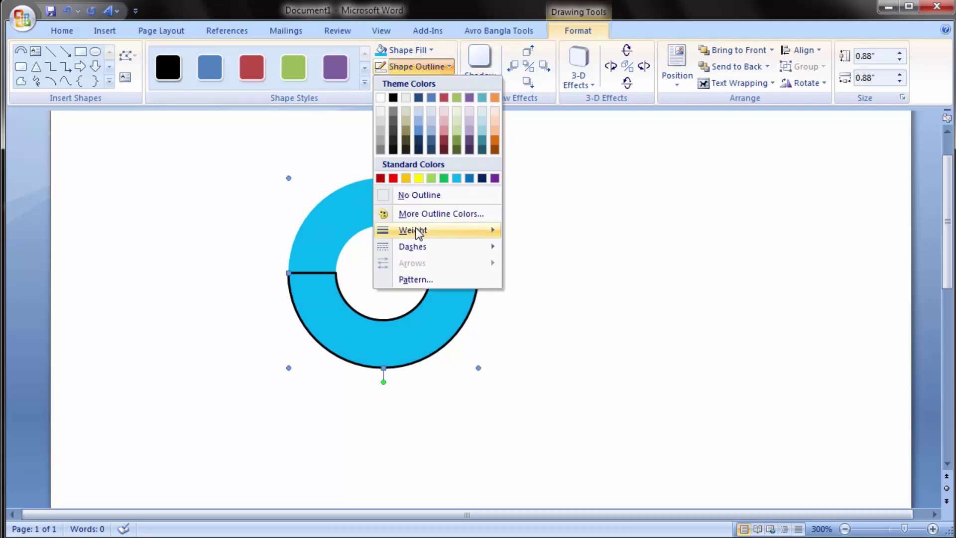
pyautogui.click(429, 196)
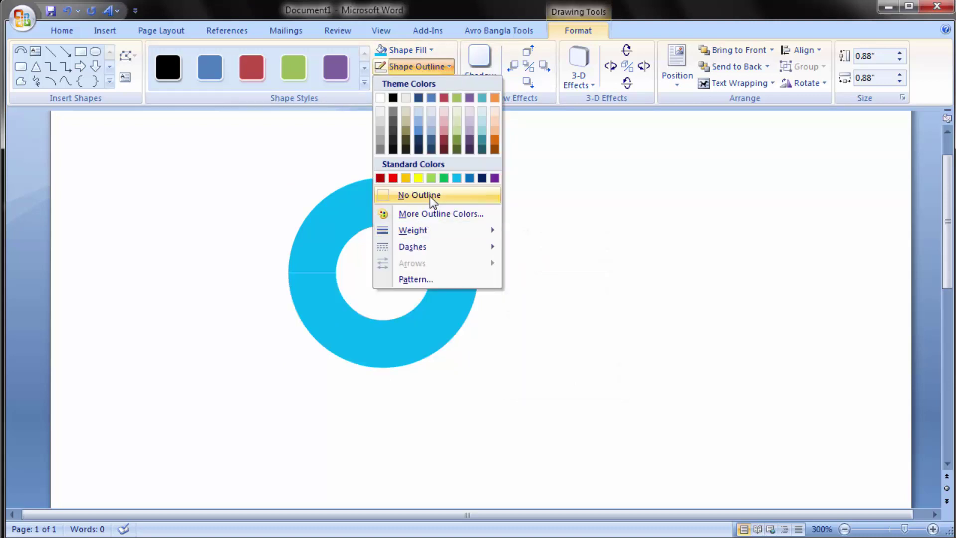
# - Recolour the upper arc dark blue and deselect the ring
pyautogui.click(419, 196)
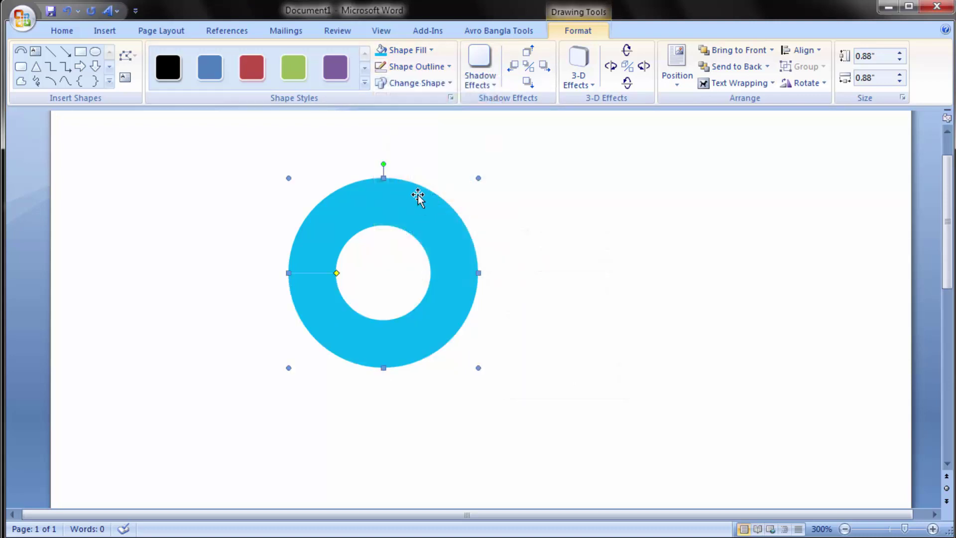
pyautogui.click(449, 67)
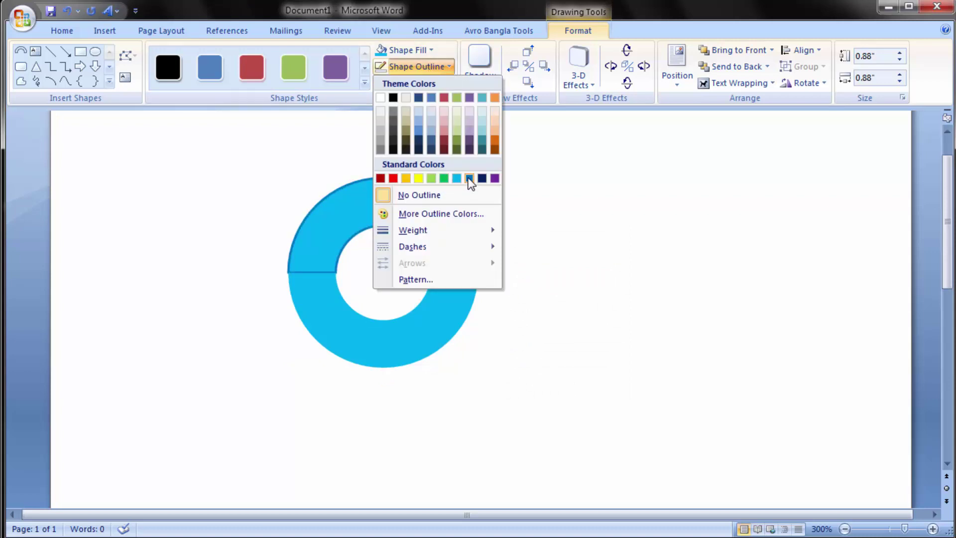
pyautogui.click(439, 49)
pyautogui.click(431, 49)
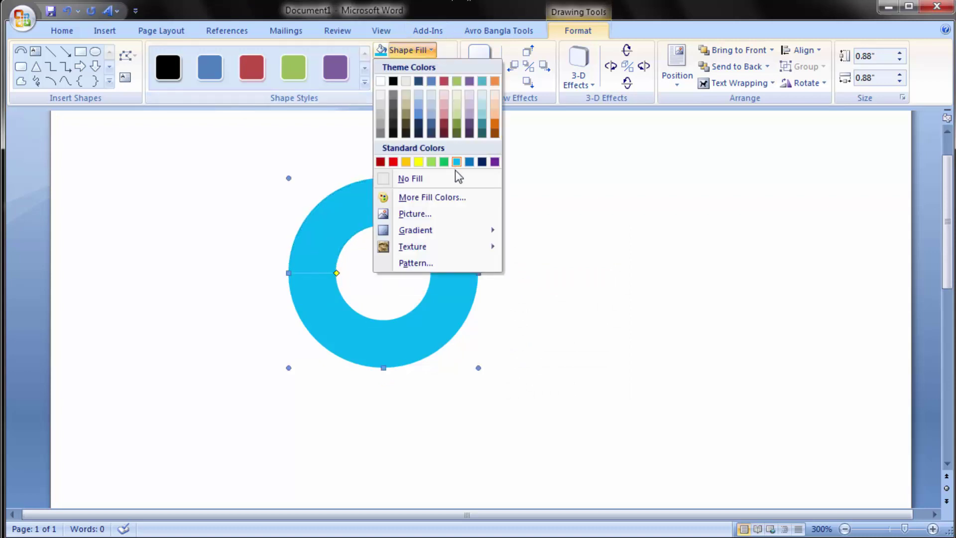
pyautogui.click(469, 162)
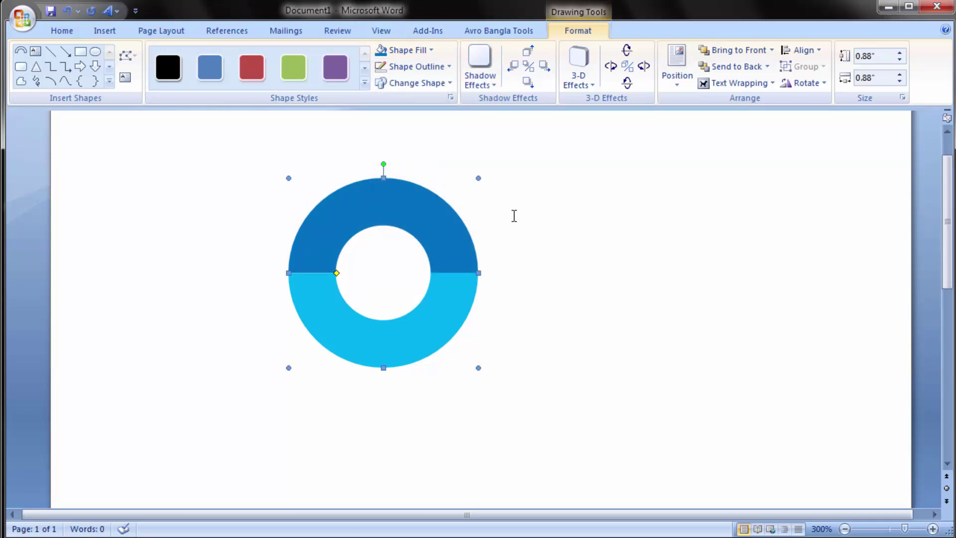
pyautogui.click(629, 282)
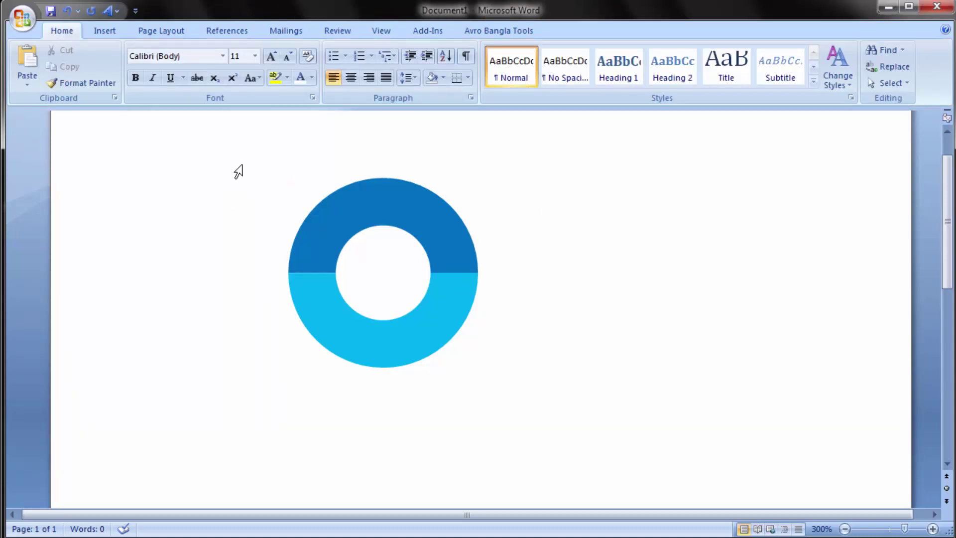
# - Draw an Explosion 1 star over the ring, tilt it slightly counterclockwise and narrow it to 1.13 × 1.63 inches
pyautogui.click(106, 31)
pyautogui.click(231, 70)
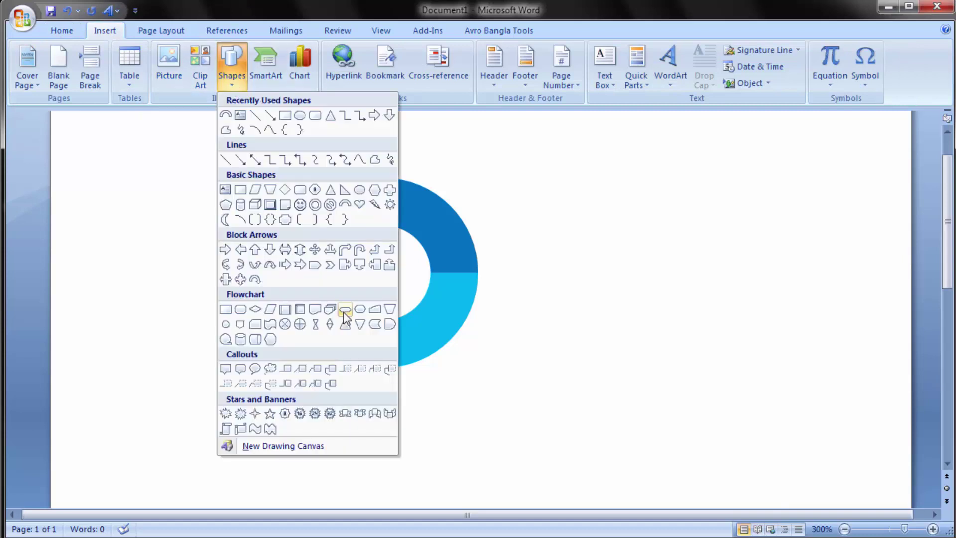
pyautogui.click(225, 414)
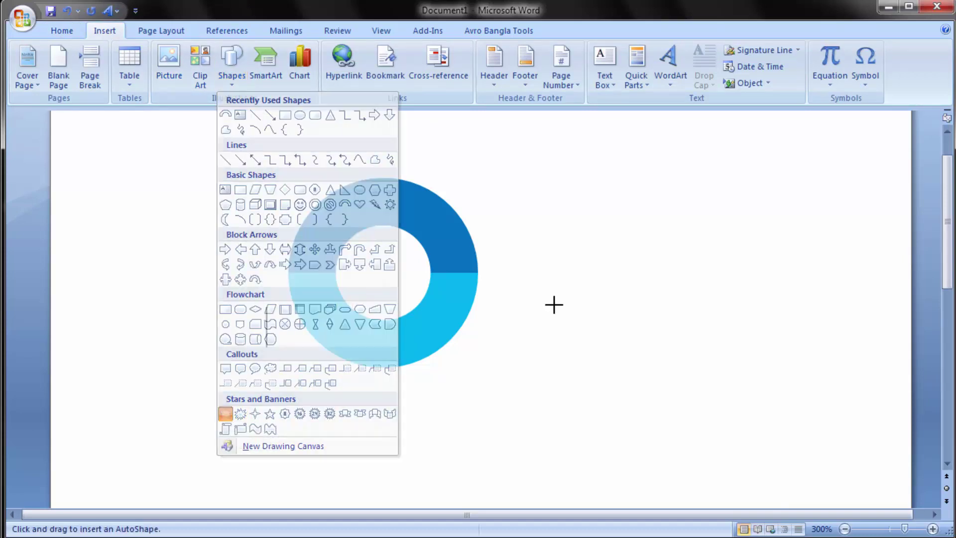
pyautogui.moveTo(210, 148); pyautogui.dragTo(584, 389)
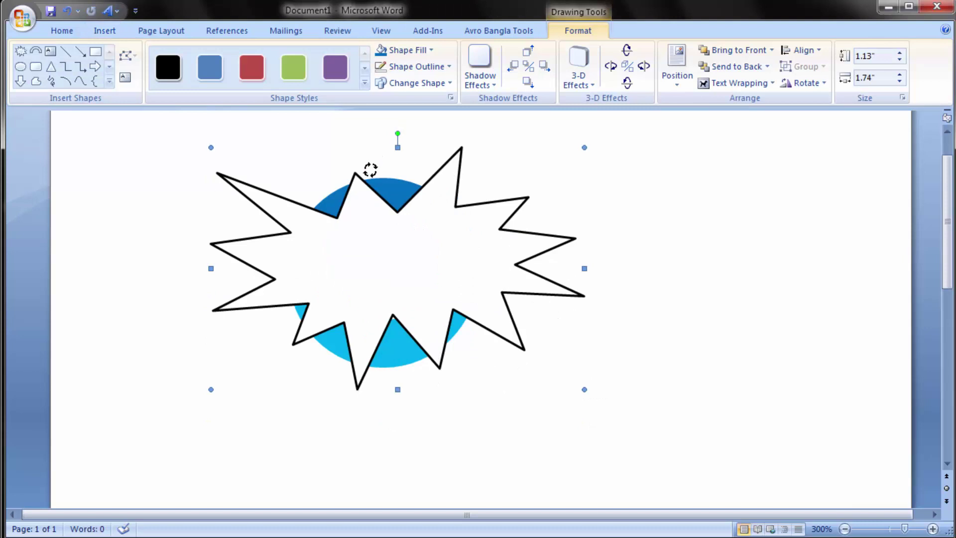
pyautogui.moveTo(396, 134); pyautogui.dragTo(369, 168)
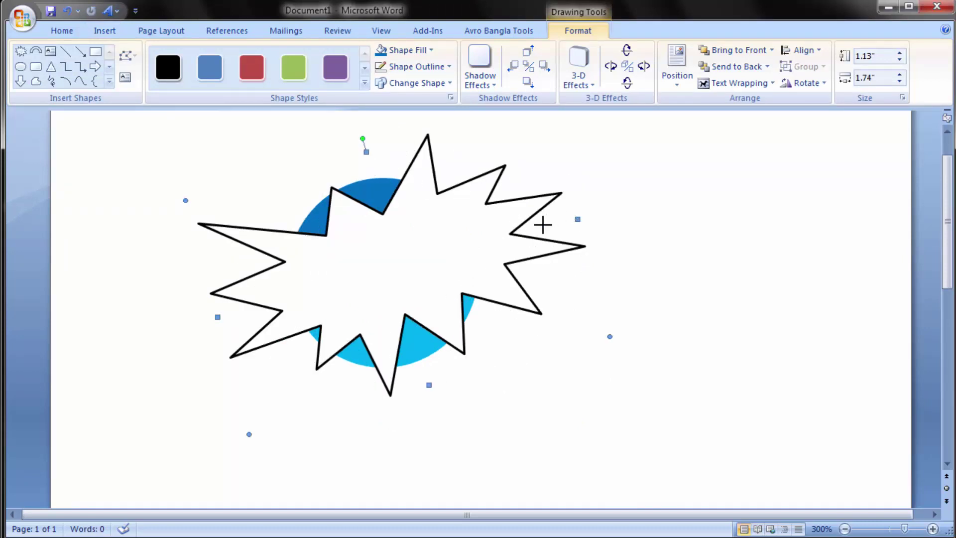
pyautogui.moveTo(575, 218); pyautogui.dragTo(543, 222)
pyautogui.moveTo(408, 252); pyautogui.dragTo(420, 241)
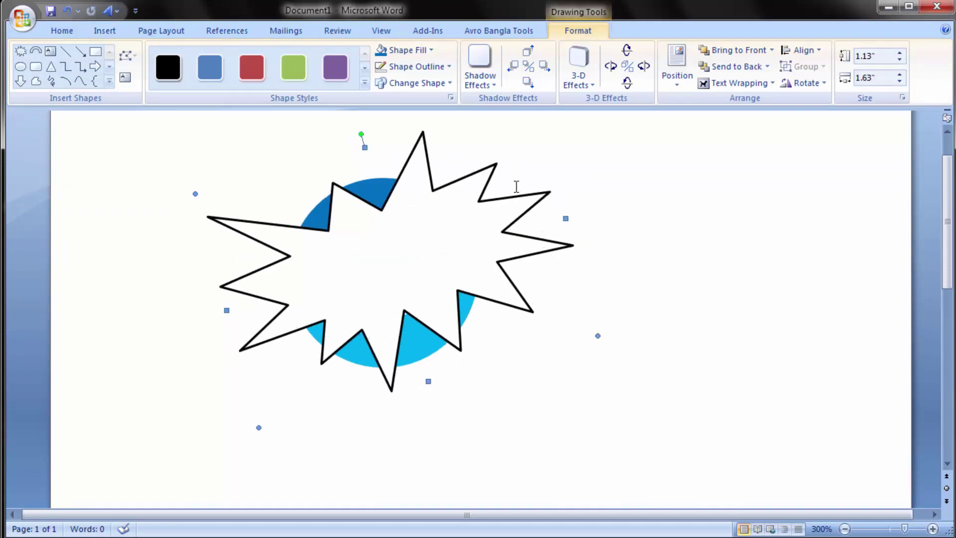
pyautogui.click(731, 86)
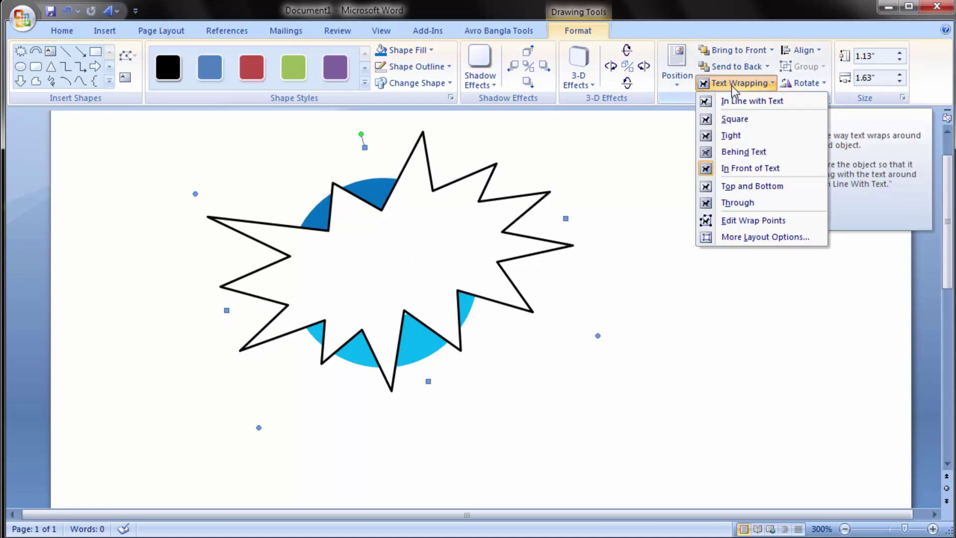
# - Place the star behind the text, give it a dark blue fill and no outline
pyautogui.click(749, 155)
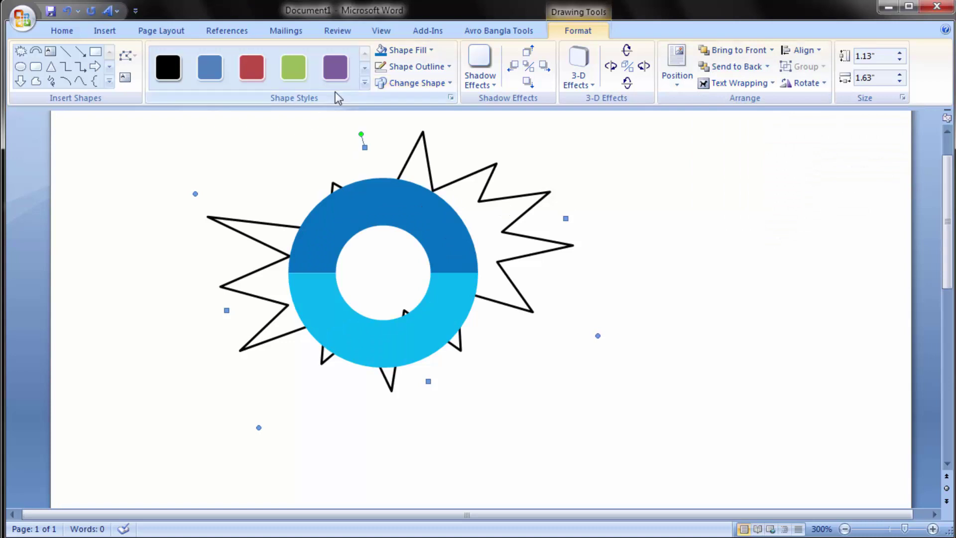
pyautogui.click(431, 50)
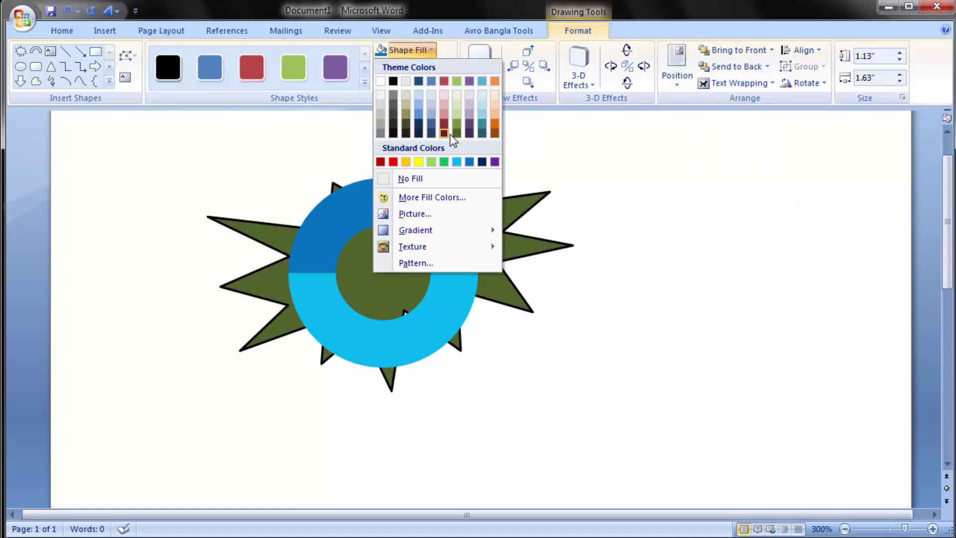
pyautogui.click(470, 162)
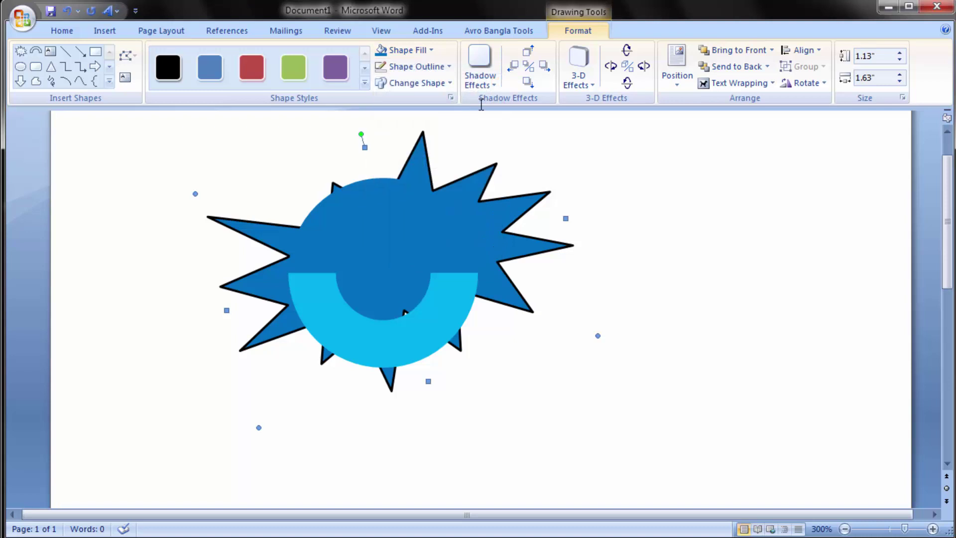
pyautogui.click(451, 67)
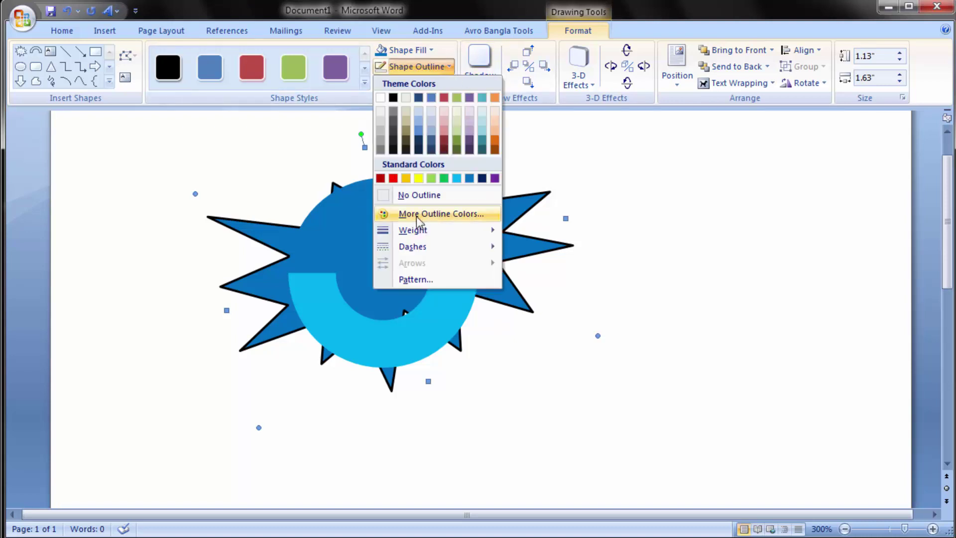
pyautogui.click(414, 198)
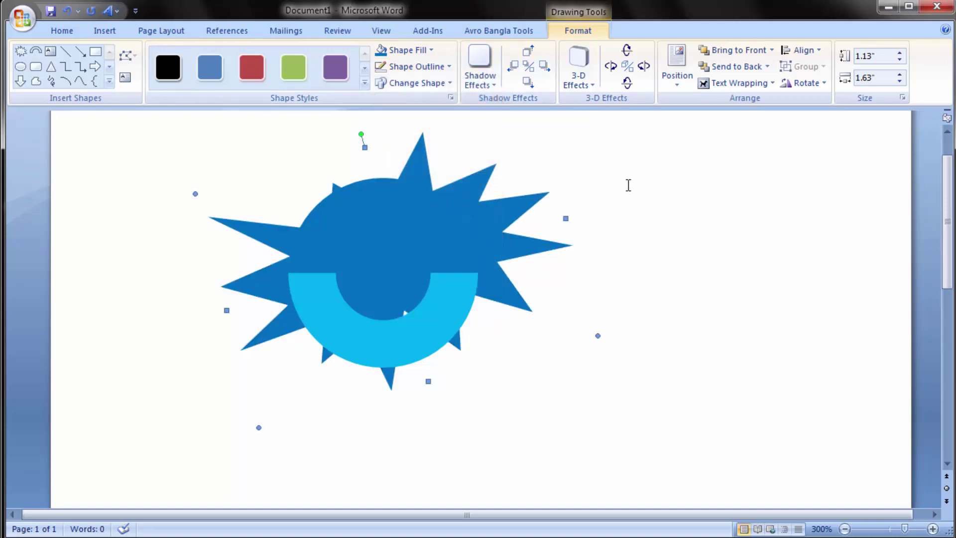
pyautogui.click(628, 185)
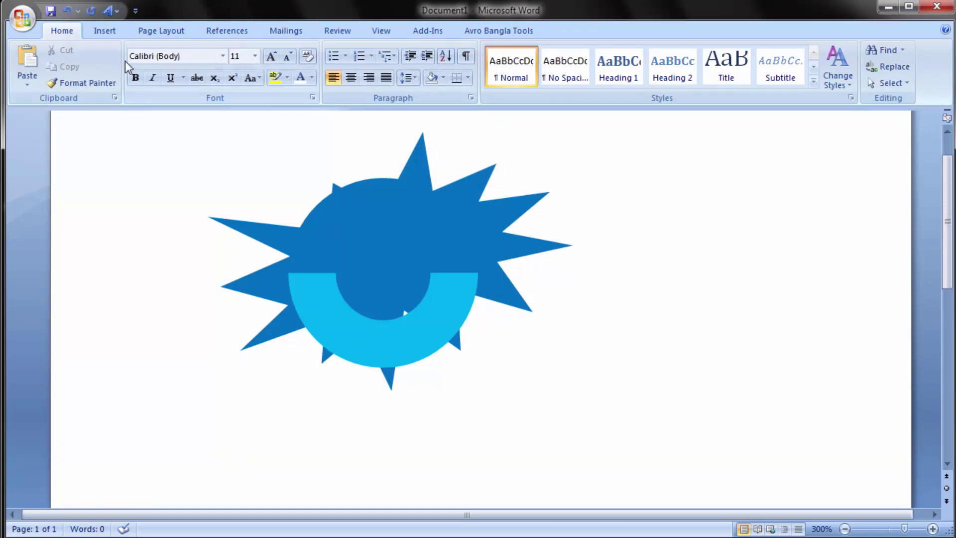
# - Insert WordArt style 3 reading 'Graphic Tutorial' in Arial Black, size 36
pyautogui.click(107, 30)
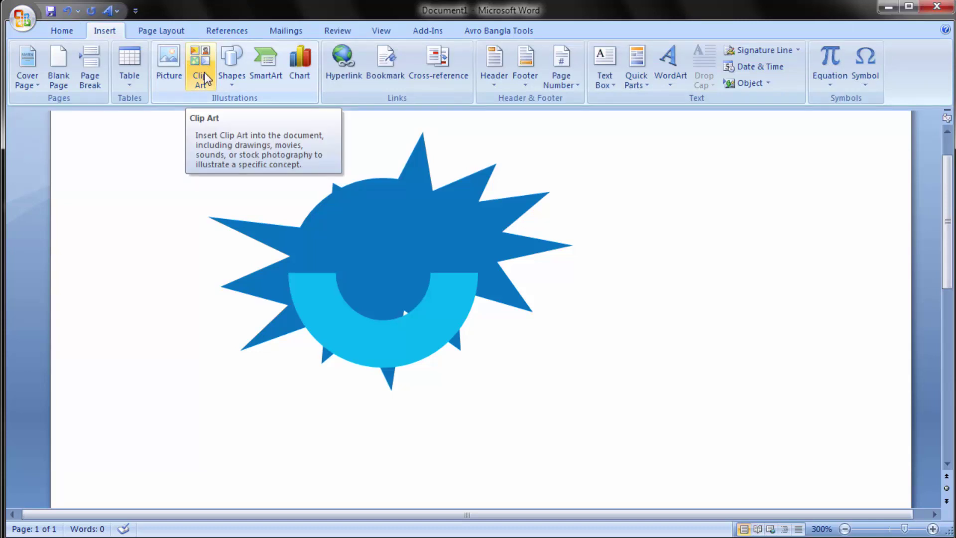
pyautogui.click(670, 62)
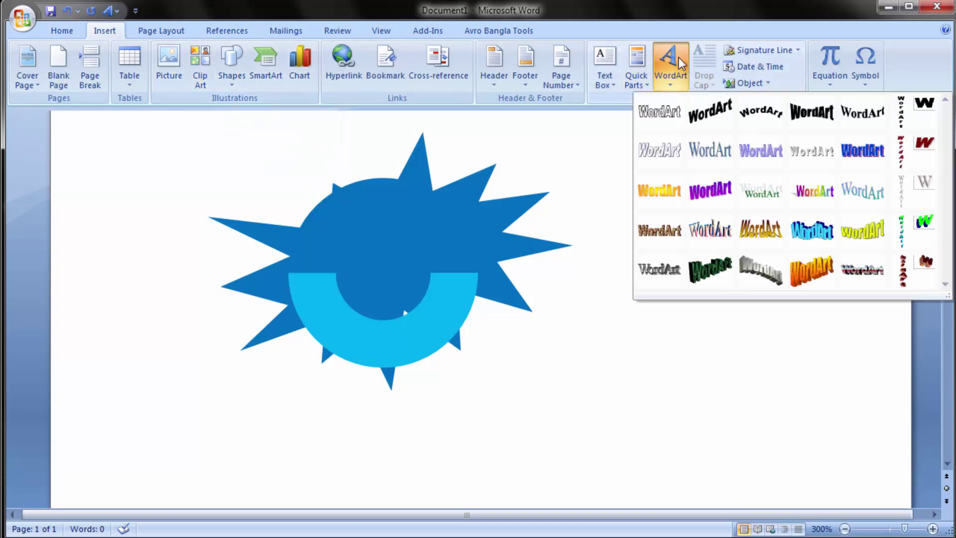
pyautogui.click(761, 113)
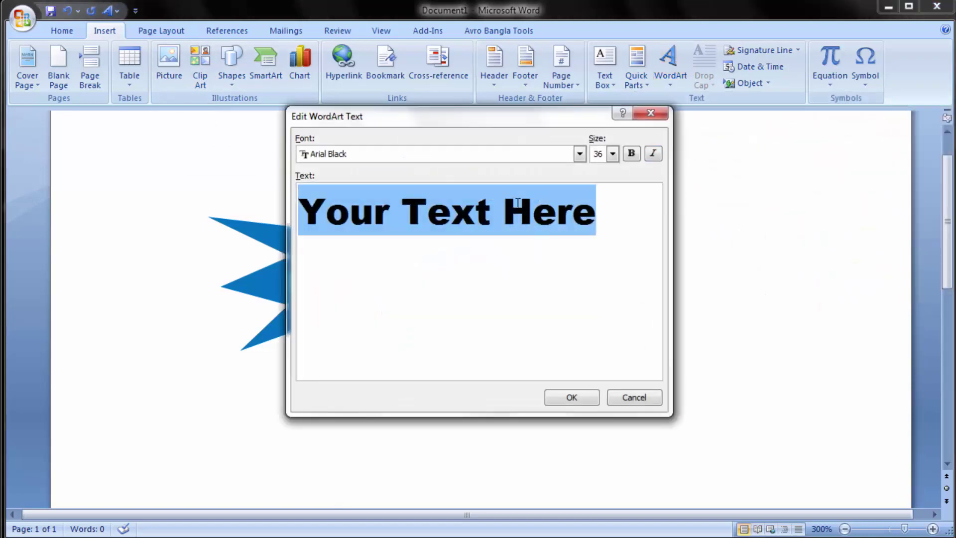
pyautogui.write('Graphic ')
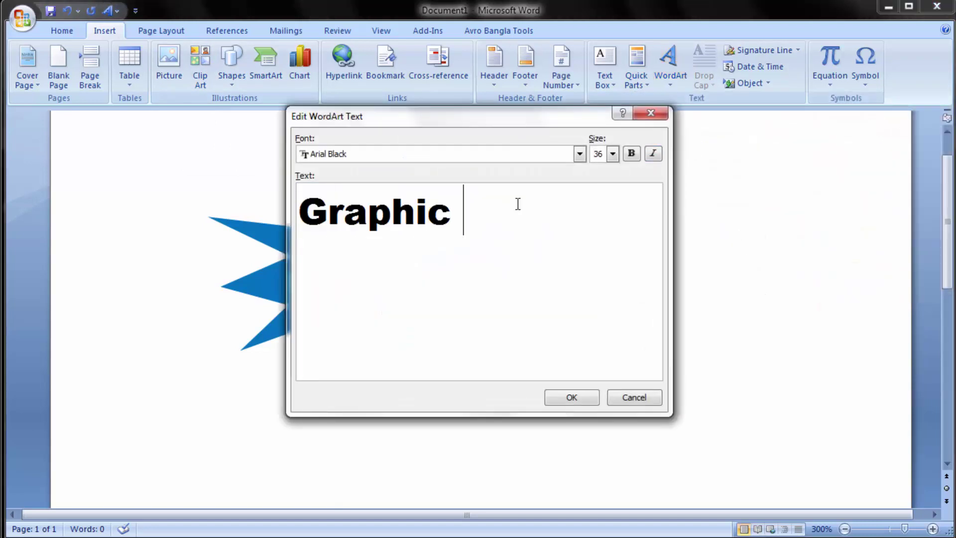
pyautogui.write('Tutorial')
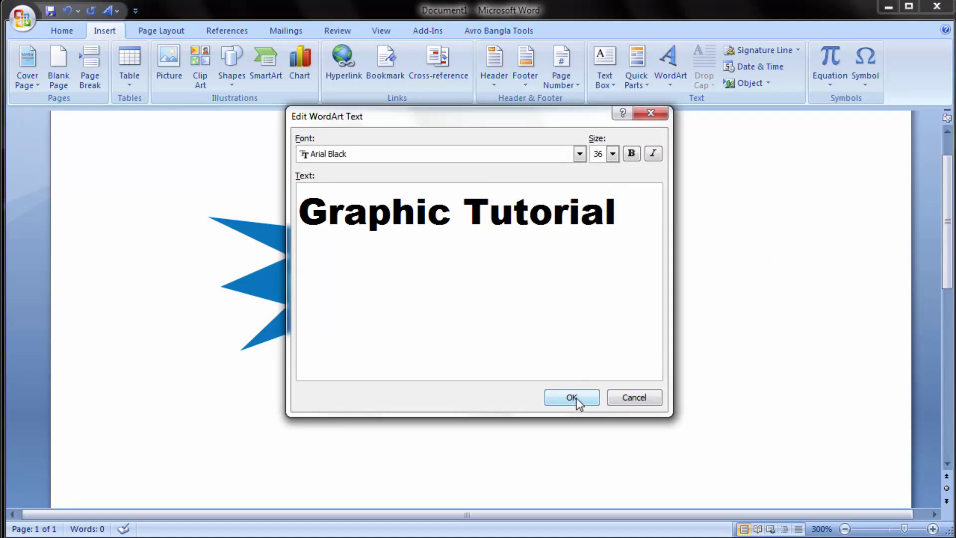
pyautogui.click(576, 400)
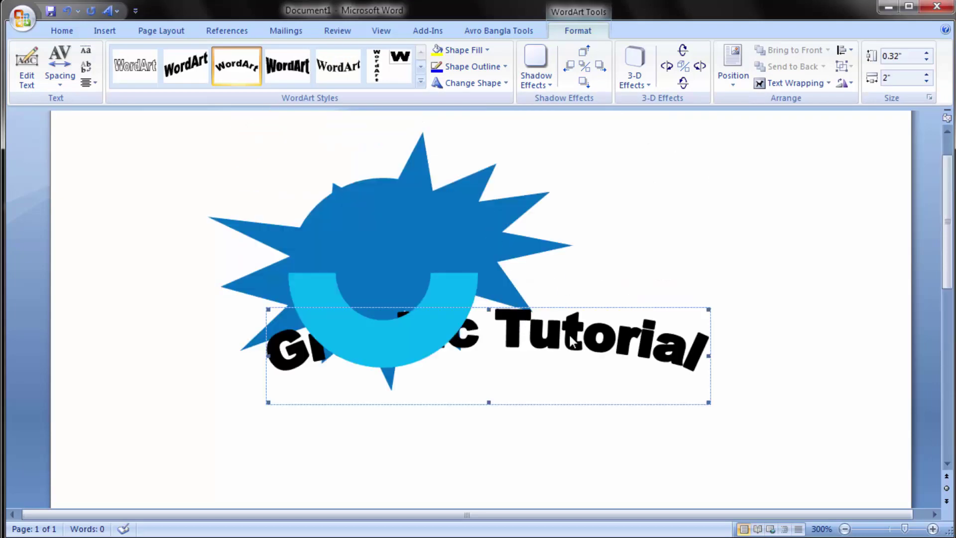
# - Float the WordArt in front of the star, bend it into an upward arch, and shrink it over the ring's top
pyautogui.click(787, 85)
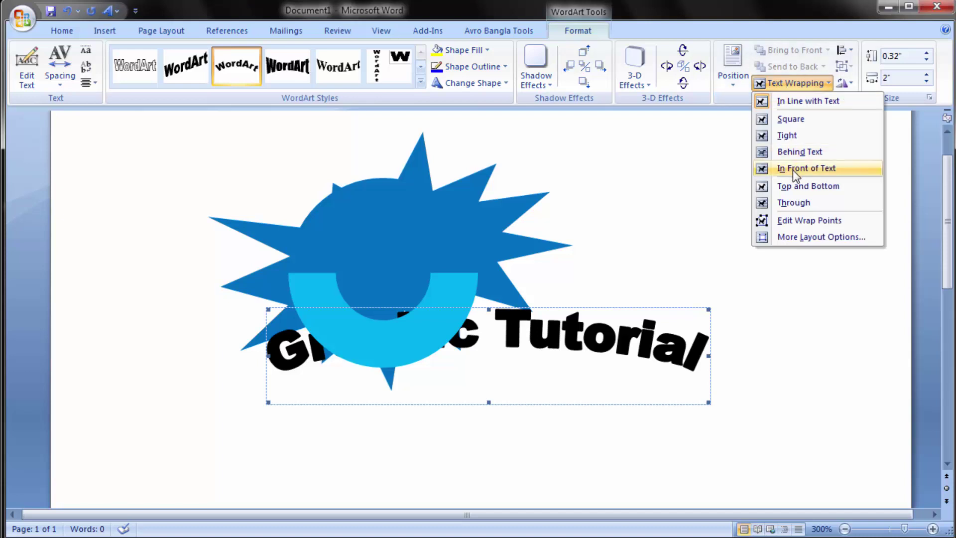
pyautogui.click(793, 169)
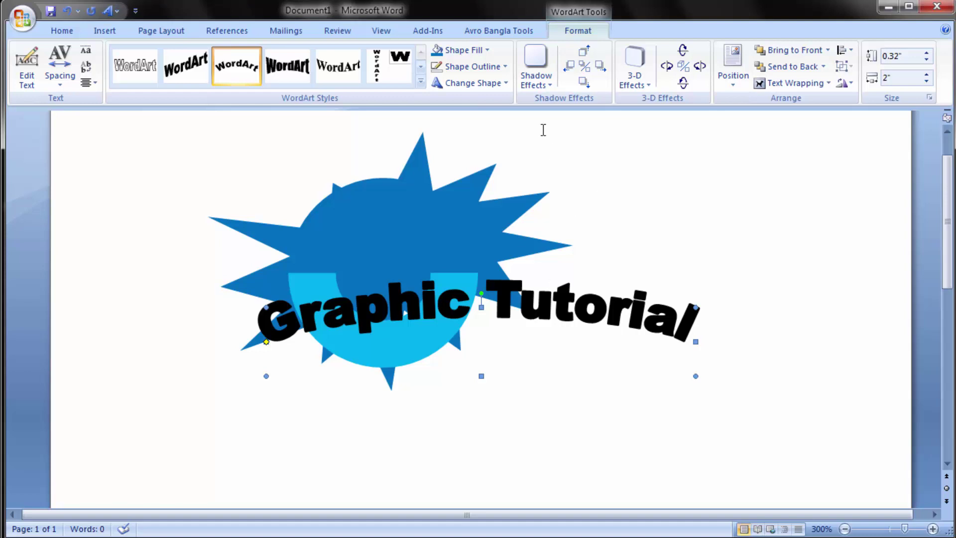
pyautogui.click(508, 84)
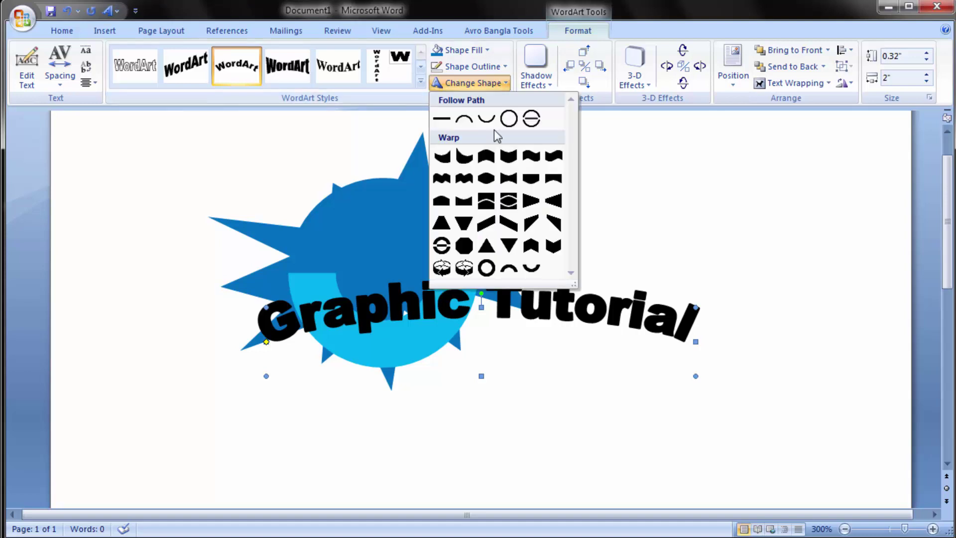
pyautogui.click(464, 121)
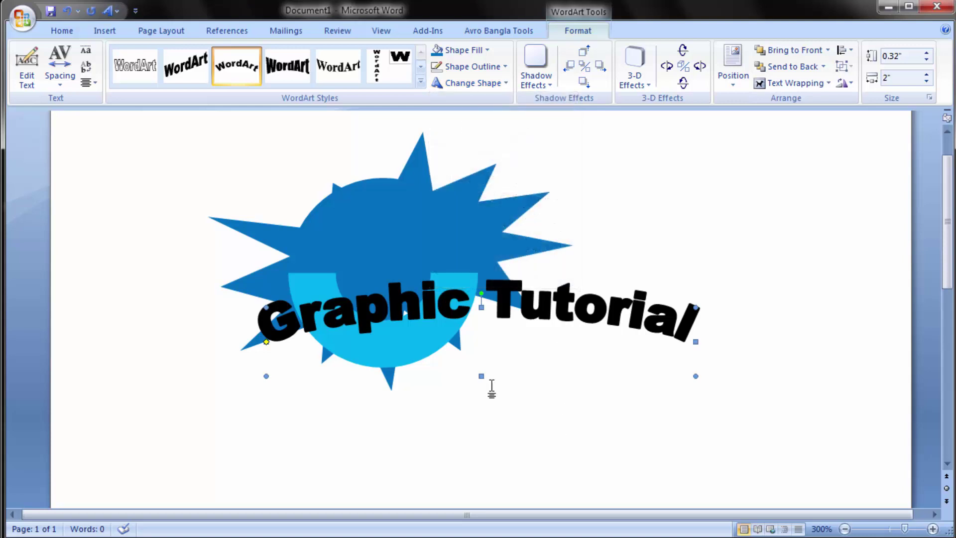
pyautogui.moveTo(695, 376); pyautogui.dragTo(412, 433)
pyautogui.moveTo(369, 318); pyautogui.dragTo(415, 207)
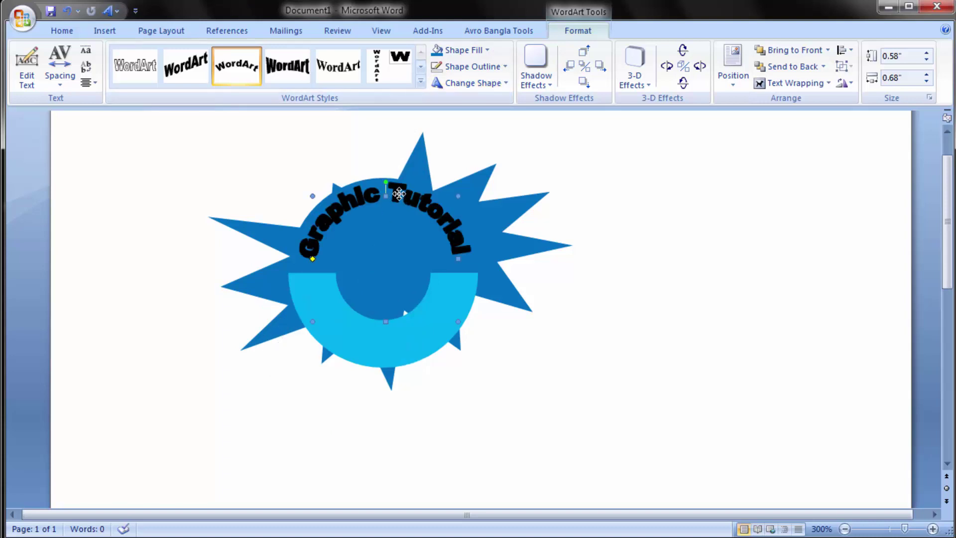
# - Make the 'Graphic Tutorial' letters white with no outline
pyautogui.click(489, 50)
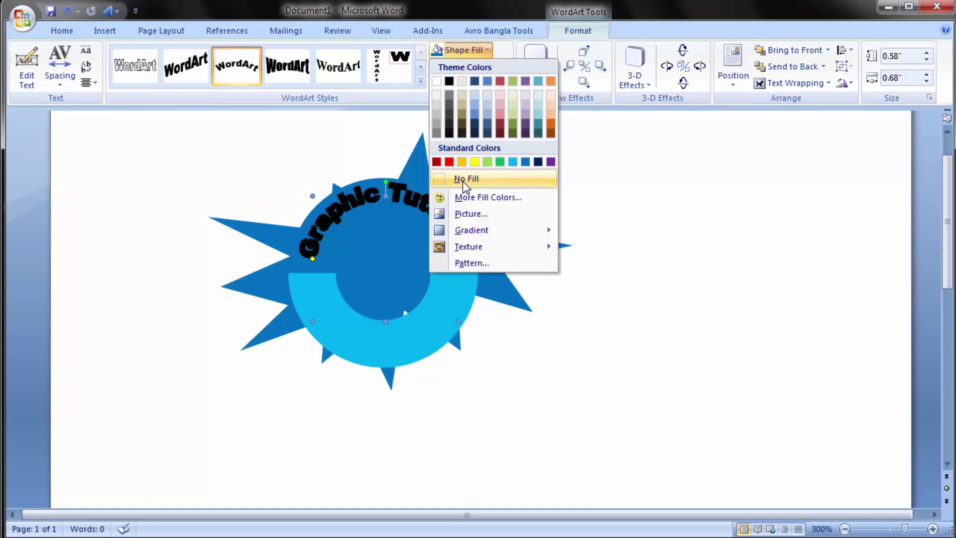
pyautogui.click(436, 82)
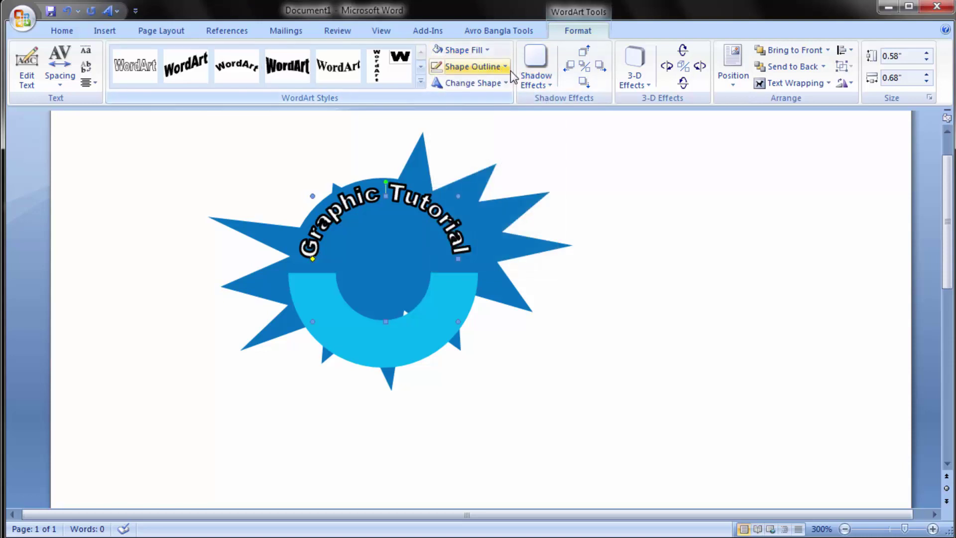
pyautogui.click(510, 69)
pyautogui.click(485, 195)
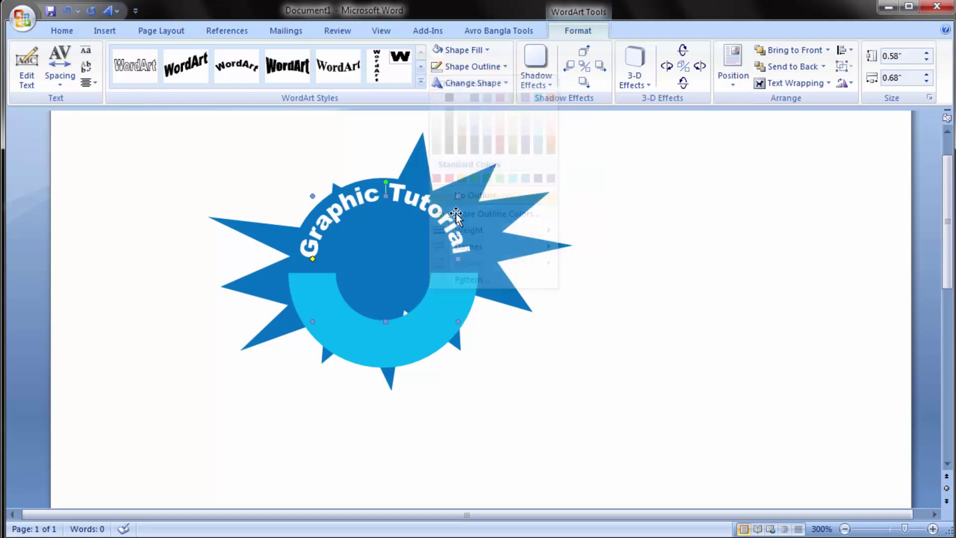
# - Reposition and re-arch the 'Graphic Tutorial' WordArt to hug the ring's dark blue top half
pyautogui.moveTo(407, 205); pyautogui.dragTo(407, 206)
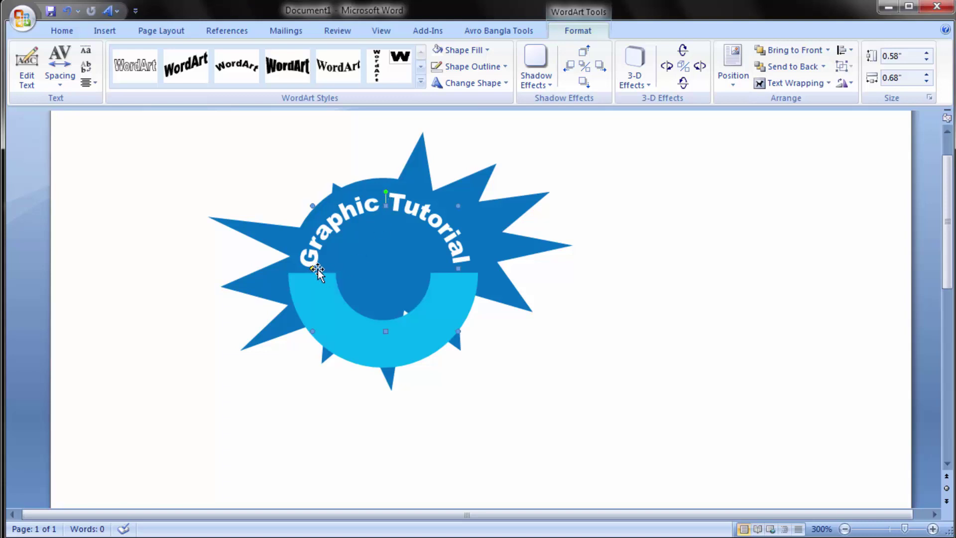
pyautogui.moveTo(326, 278); pyautogui.dragTo(336, 269)
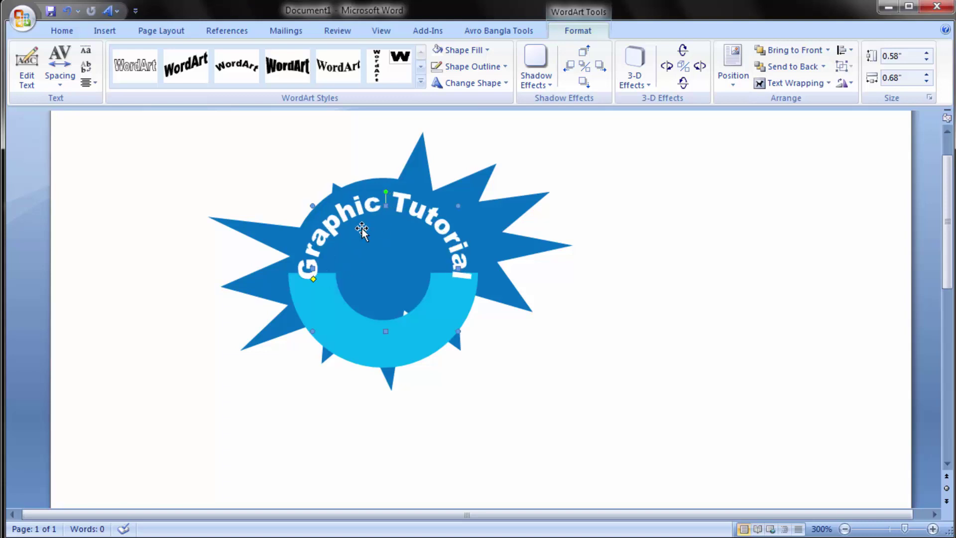
pyautogui.click(404, 205)
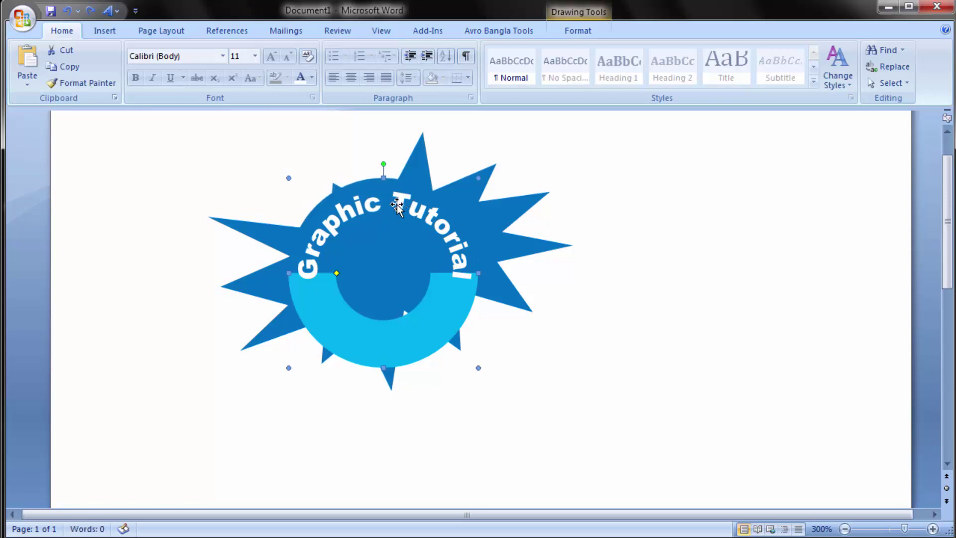
pyautogui.doubleClick(406, 206)
pyautogui.click(453, 271)
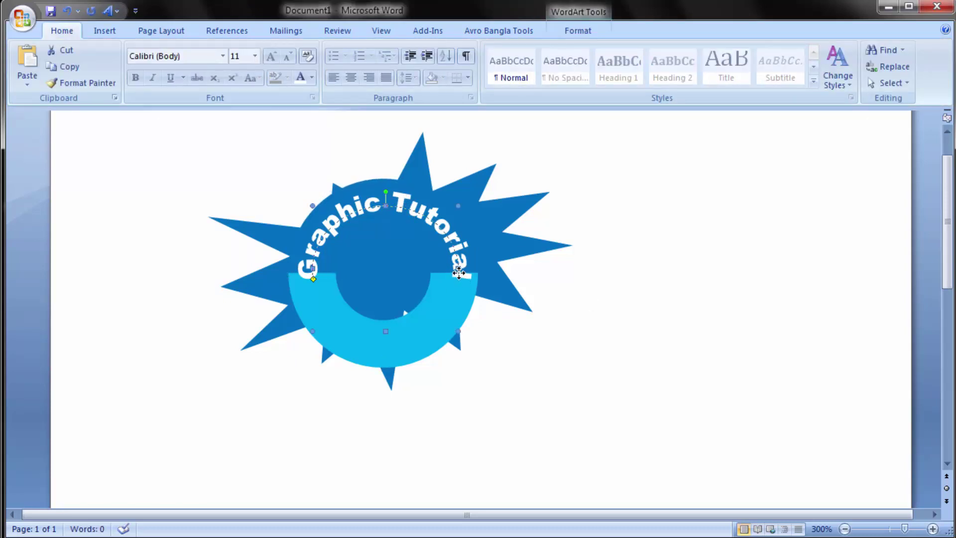
pyautogui.moveTo(458, 269); pyautogui.dragTo(458, 261)
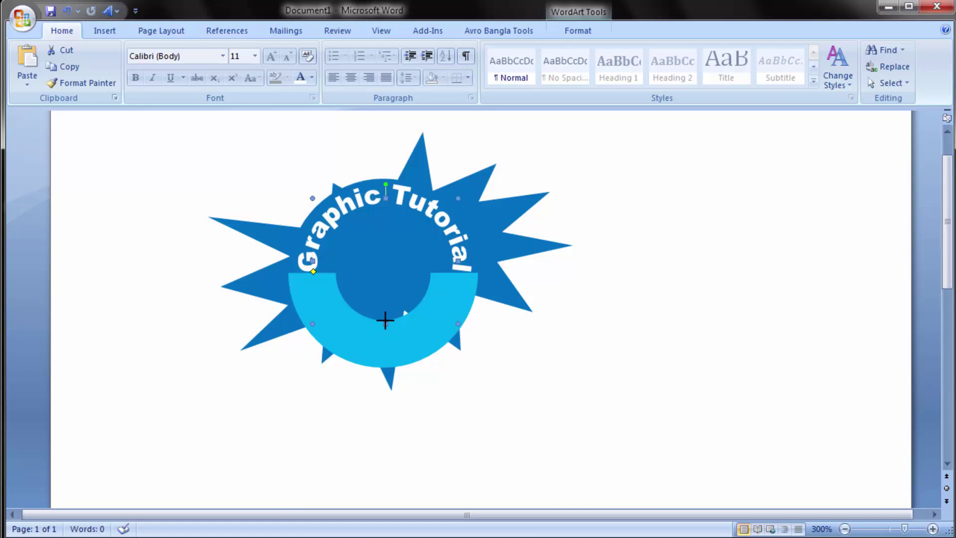
pyautogui.moveTo(385, 320); pyautogui.dragTo(385, 310)
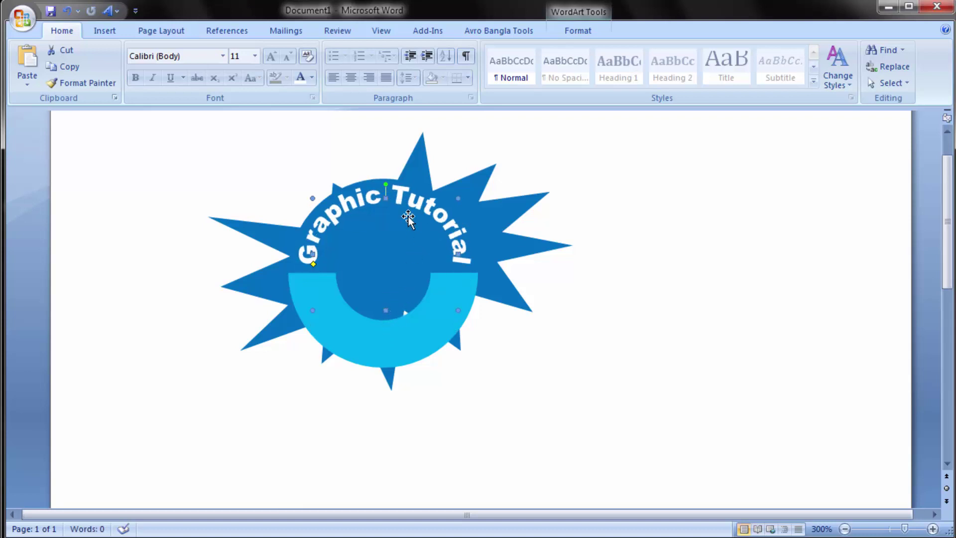
pyautogui.press('Down')
pyautogui.press('Down')
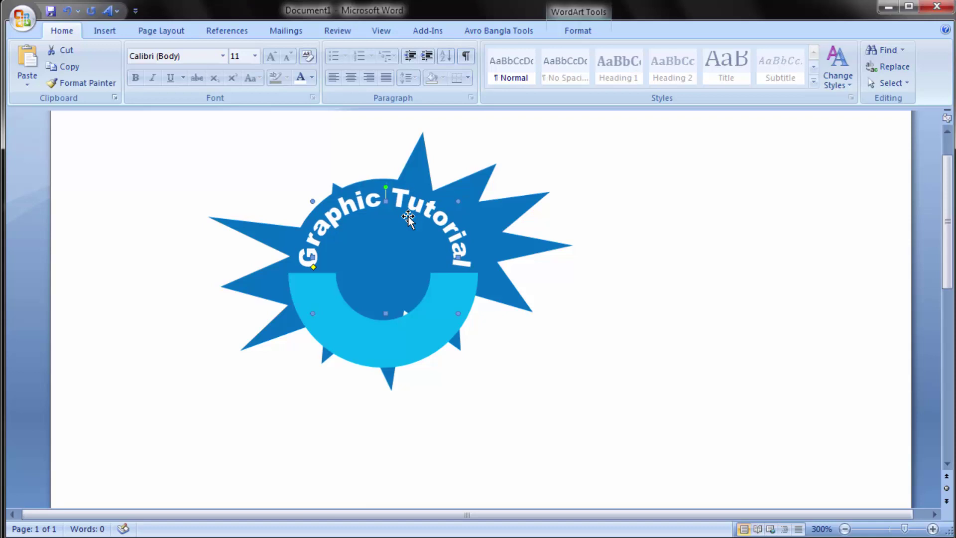
pyautogui.scroll(-2, 408, 219)
pyautogui.scroll(3, 406, 214)
pyautogui.scroll(-4, 409, 216)
pyautogui.scroll(2, 419, 219)
# - Duplicate the 'Graphic Tutorial' WordArt and drag the copy down onto the lower ring
pyautogui.click(407, 151)
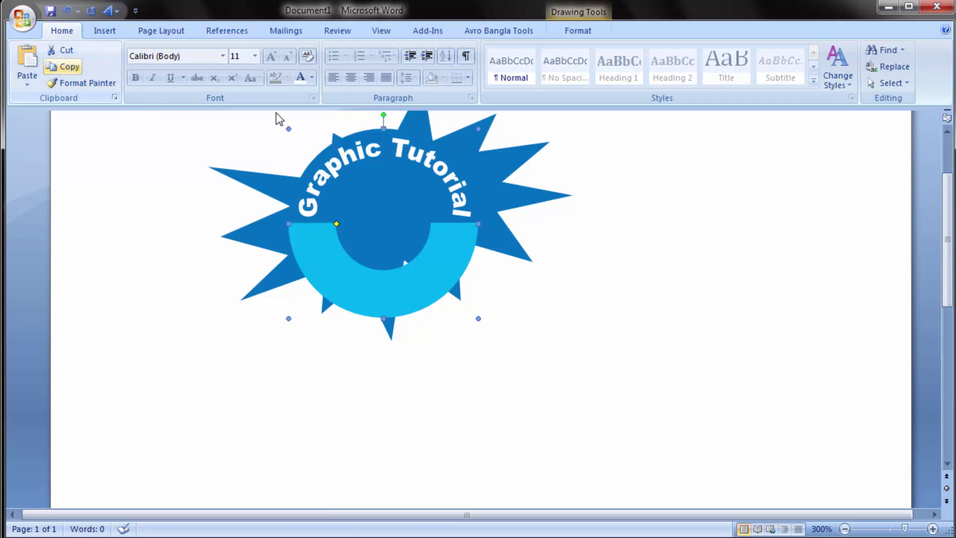
pyautogui.doubleClick(418, 159)
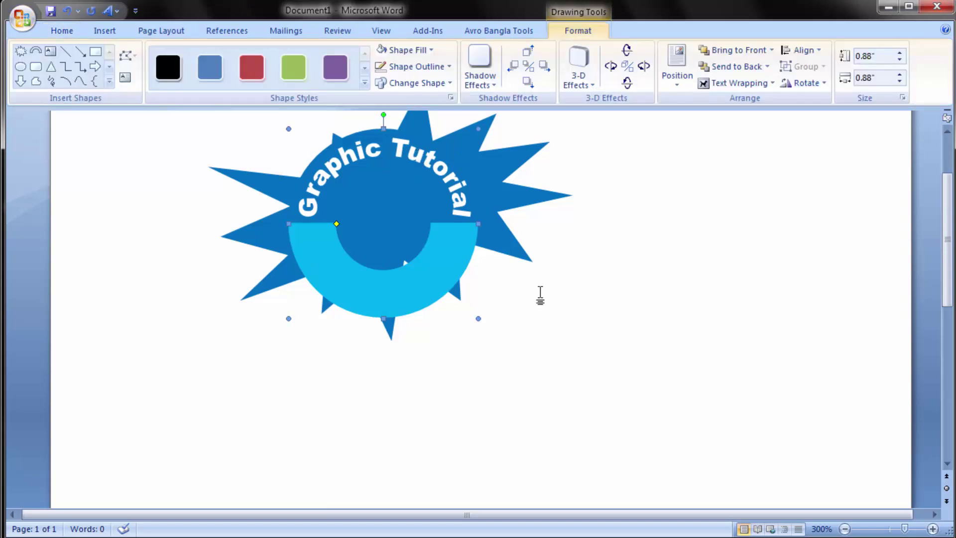
pyautogui.click(540, 294)
pyautogui.click(446, 192)
pyautogui.click(418, 164)
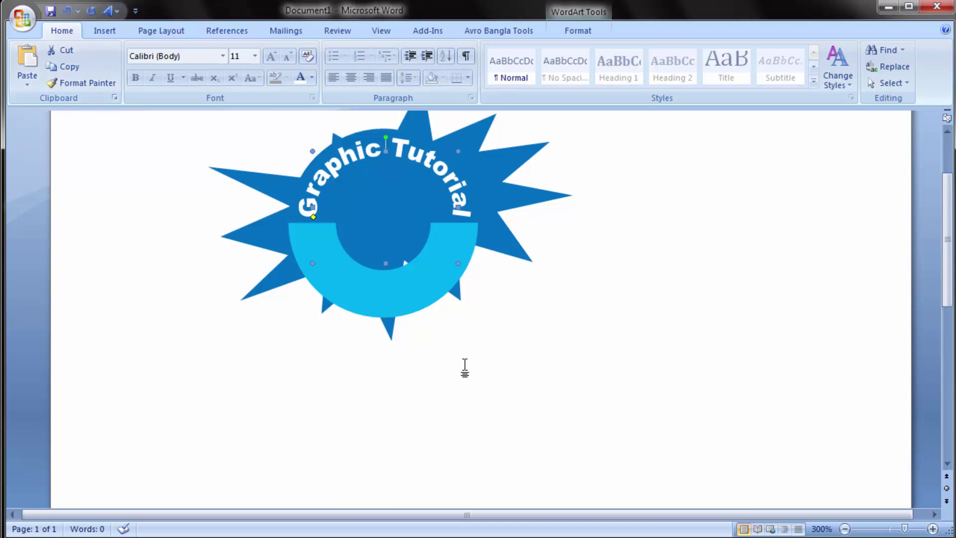
pyautogui.click(471, 368)
pyautogui.click(28, 67)
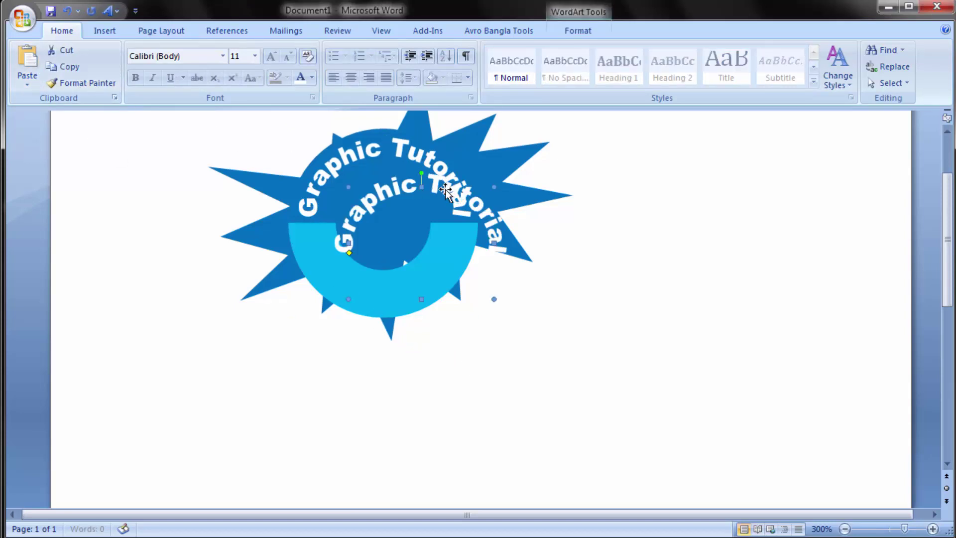
pyautogui.moveTo(445, 192); pyautogui.dragTo(417, 299)
# - Change the copy's wording to 'Ullapara, Sirajgonj'
pyautogui.rightClick(363, 299)
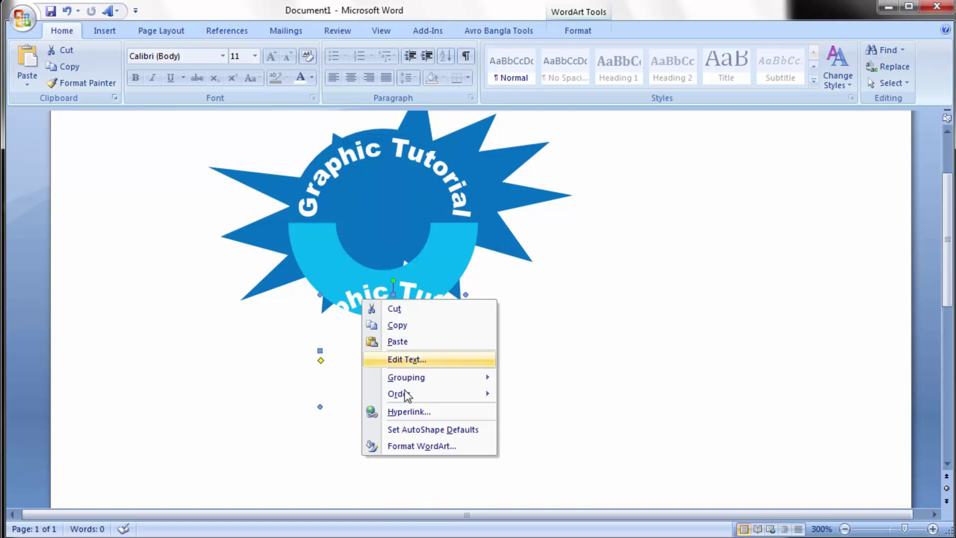
pyautogui.click(411, 360)
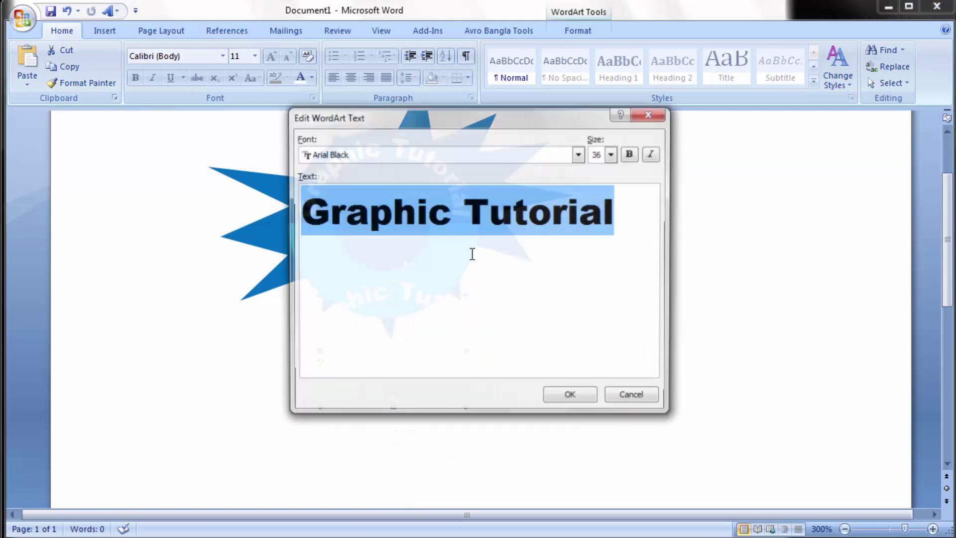
pyautogui.write('Ullapara')
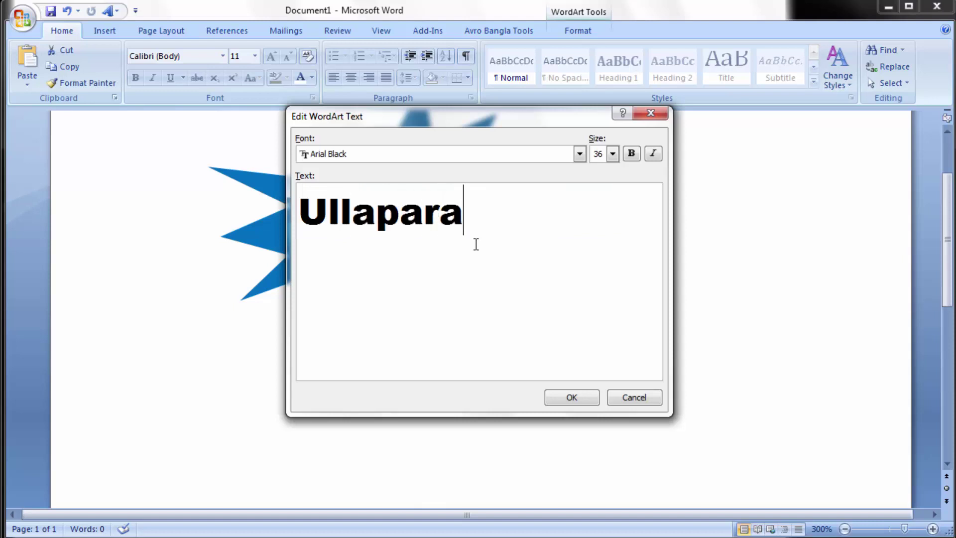
pyautogui.write(', S')
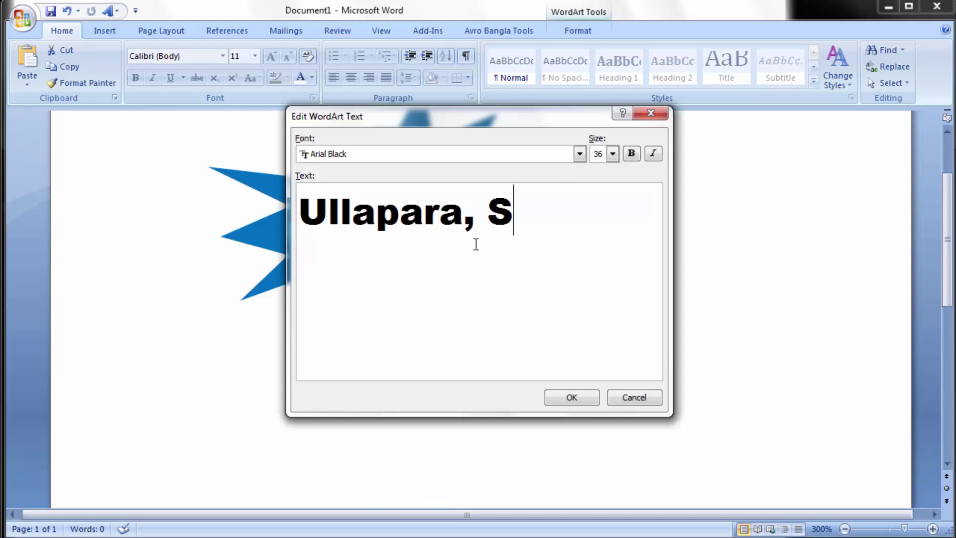
pyautogui.write('iraj')
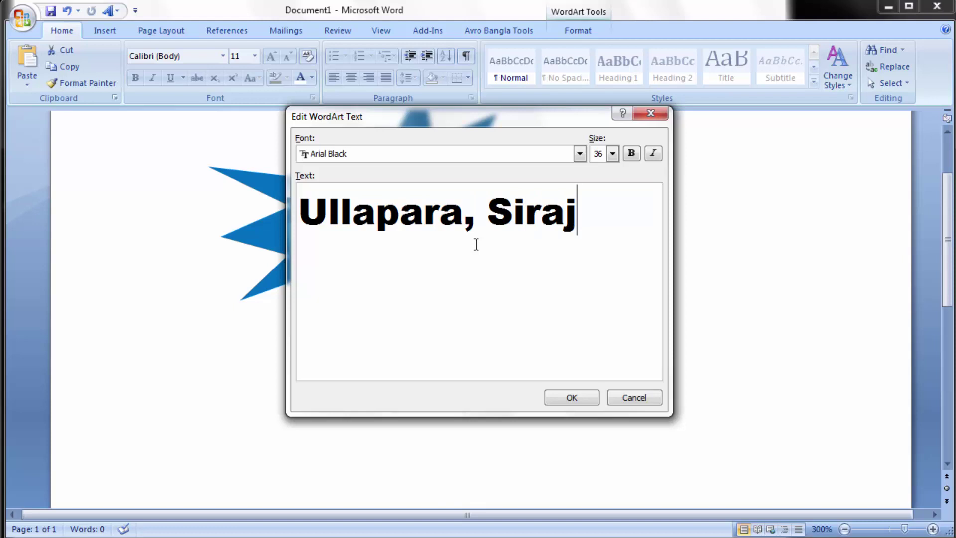
pyautogui.write('gonj')
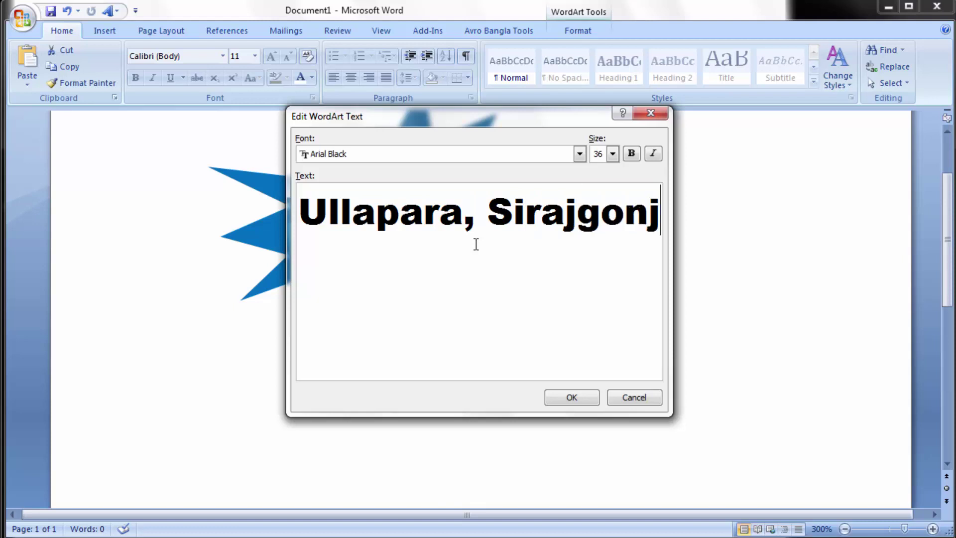
pyautogui.click(575, 402)
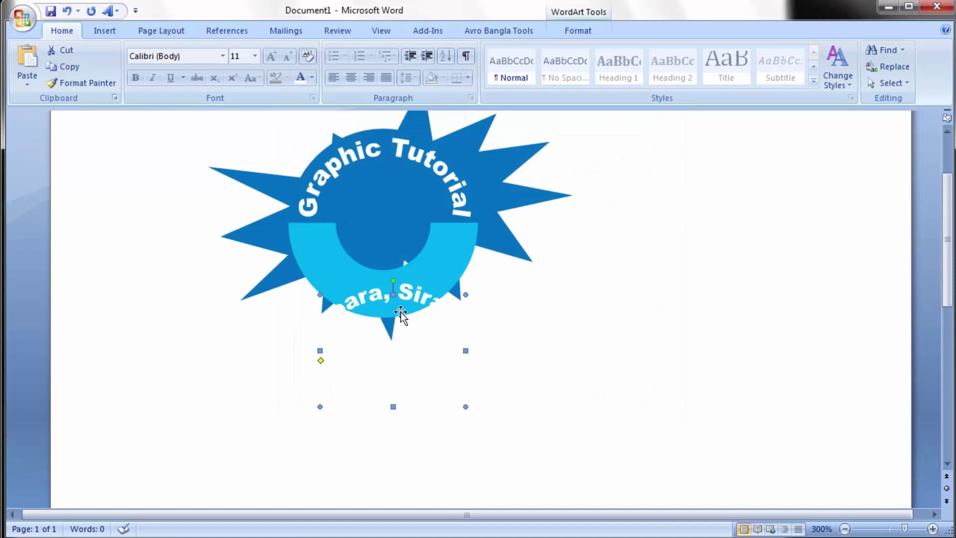
# - Give the 'Ullapara, Sirajgonj' WordArt an Arch Down follow-path shape and align it on the light-blue ring
pyautogui.click(417, 301)
pyautogui.click(461, 346)
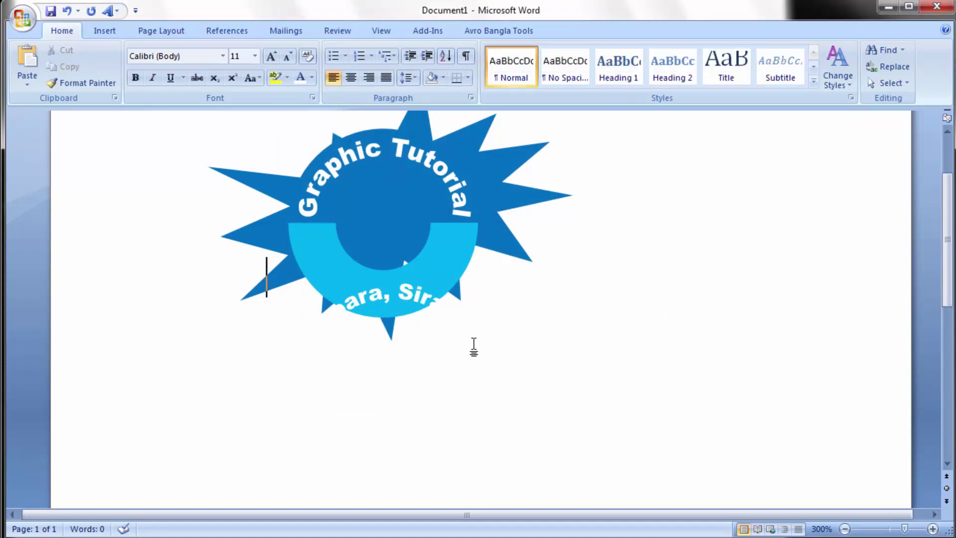
pyautogui.click(464, 339)
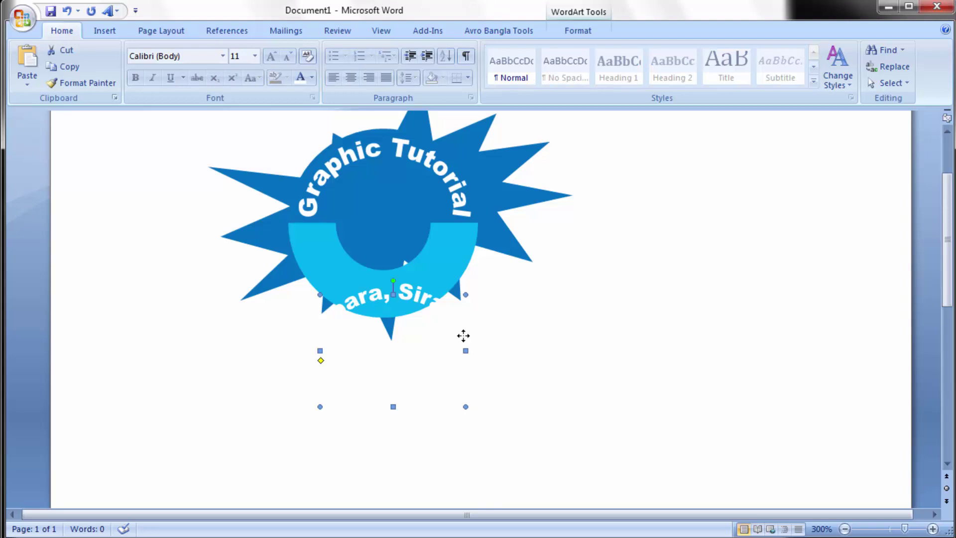
pyautogui.doubleClick(463, 335)
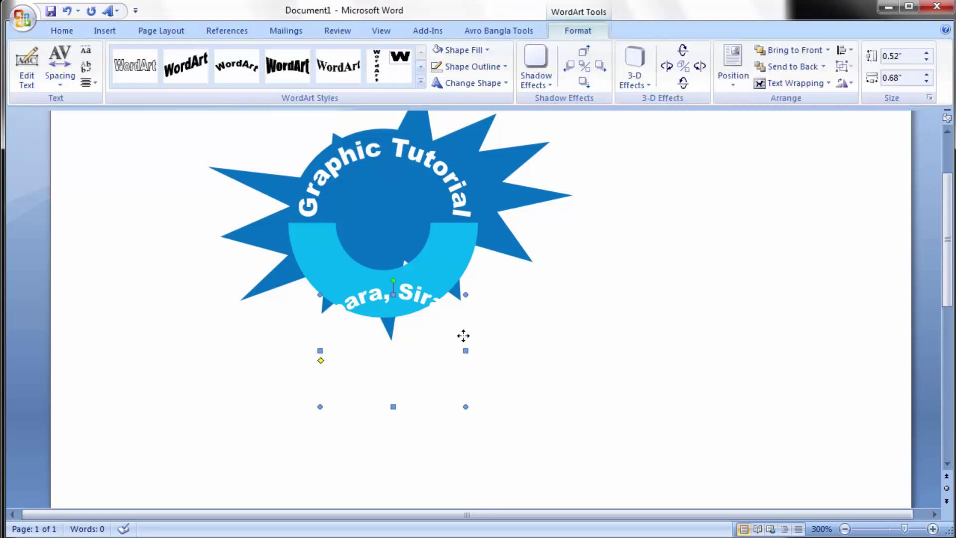
pyautogui.click(508, 83)
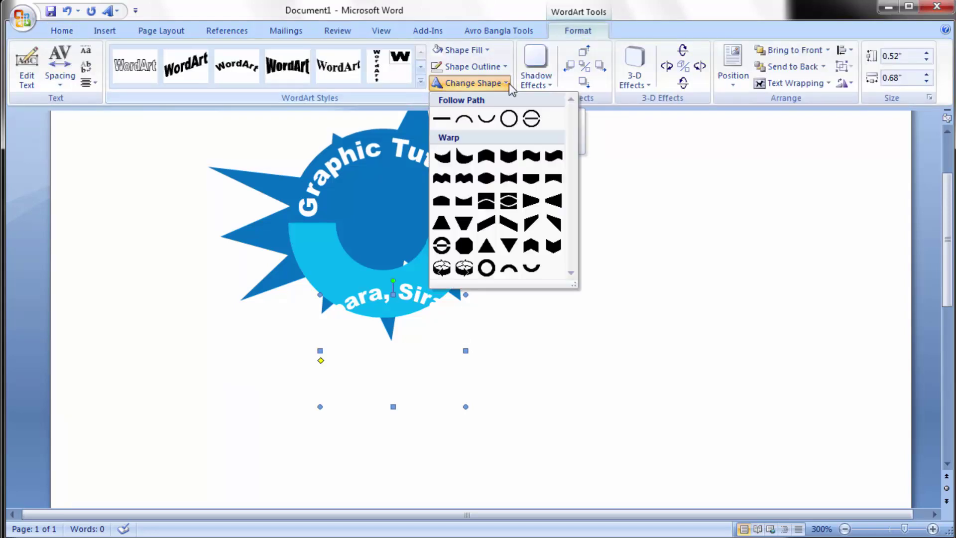
pyautogui.click(488, 121)
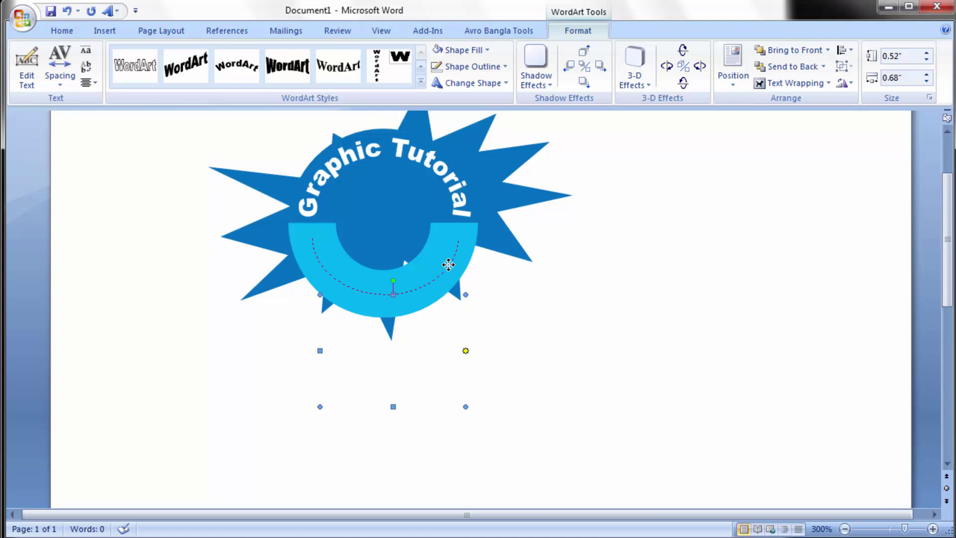
pyautogui.moveTo(448, 265); pyautogui.dragTo(442, 264)
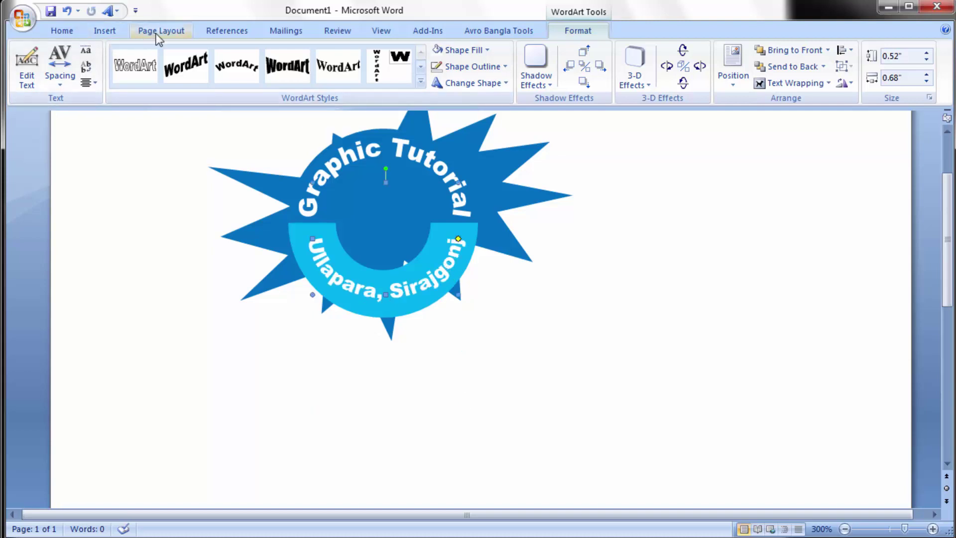
pyautogui.click(103, 32)
pyautogui.write('design')
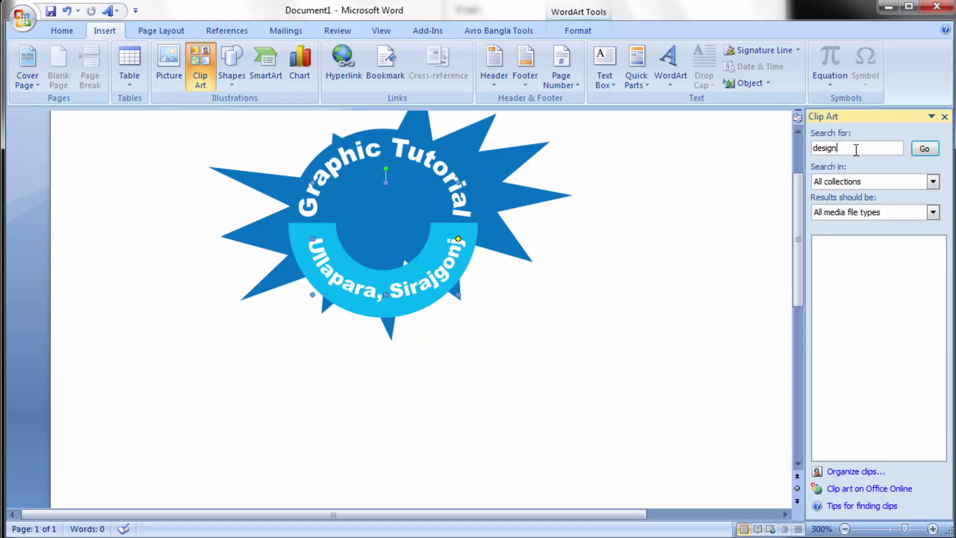
# - Search Clip Art for 'design' and drop the teal-and-purple bird picture onto the page
pyautogui.moveTo(855, 151); pyautogui.dragTo(815, 154)
pyautogui.click(857, 152)
pyautogui.doubleClick(856, 149)
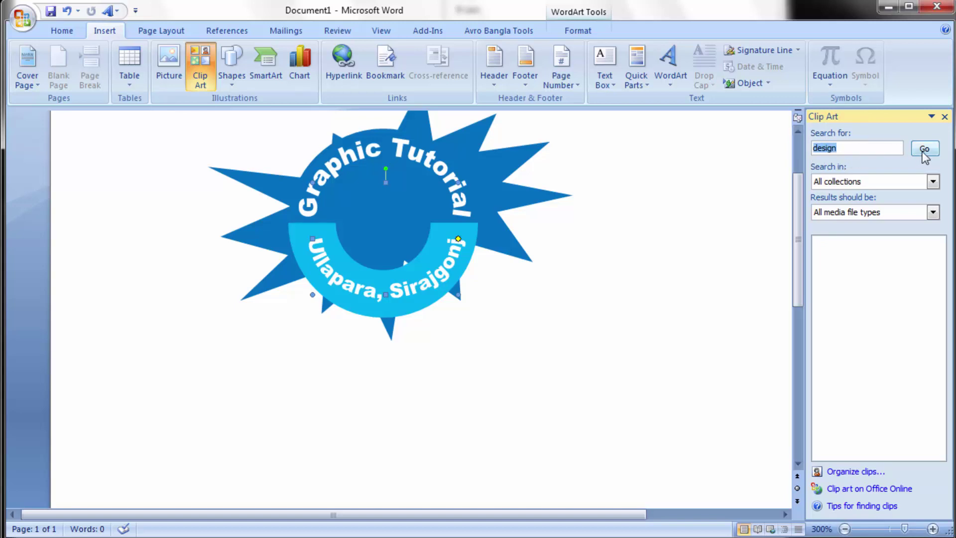
pyautogui.click(916, 152)
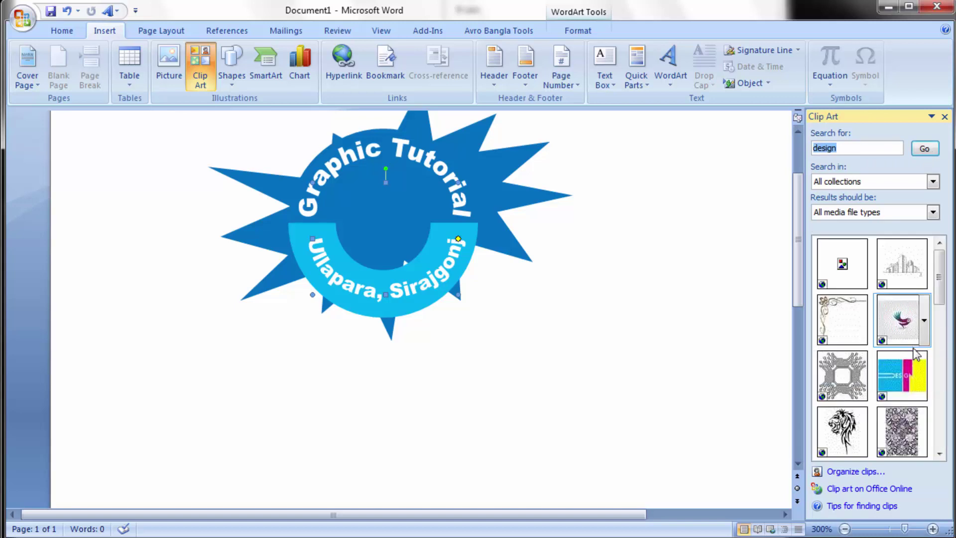
pyautogui.scroll(-3, 944, 324)
pyautogui.scroll(3, 949, 314)
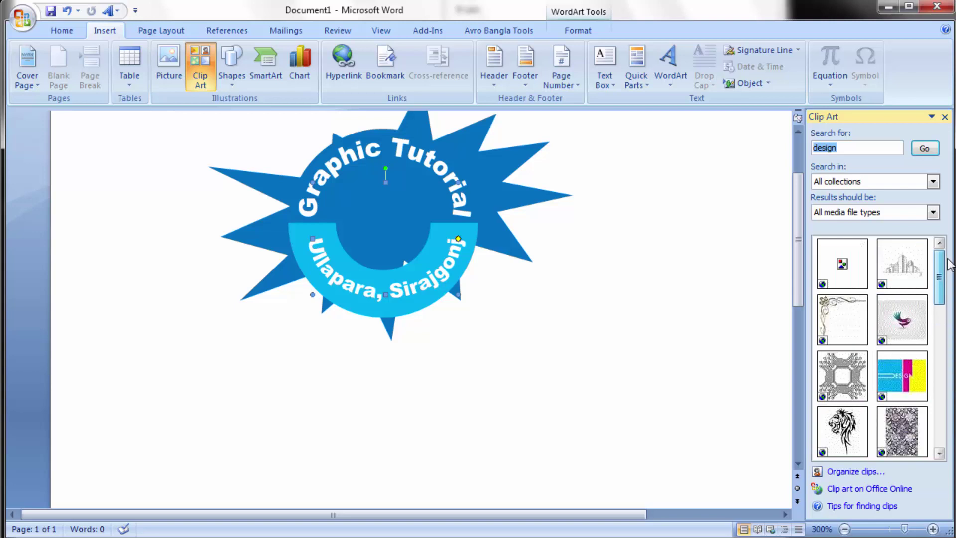
pyautogui.moveTo(898, 319); pyautogui.dragTo(519, 302)
pyautogui.scroll(3, 682, 259)
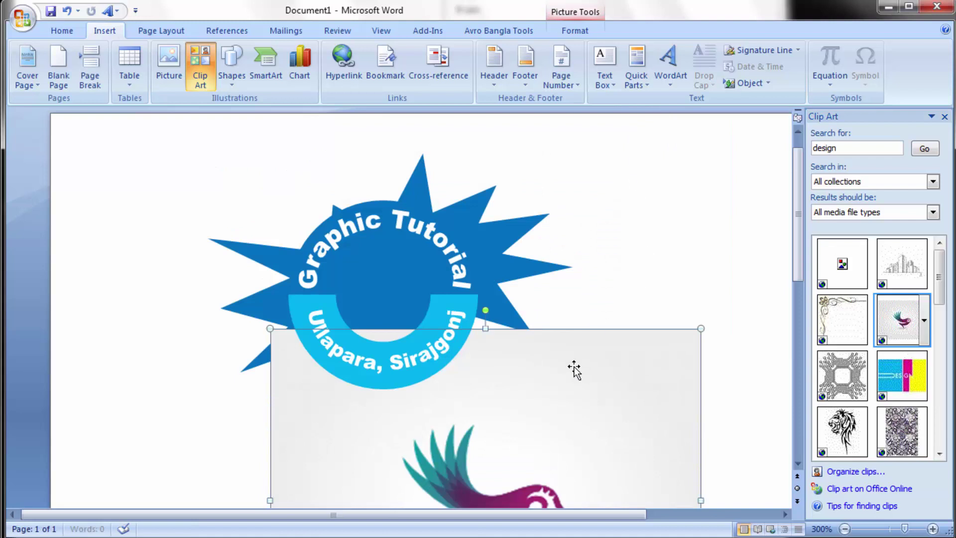
# - Set the bird picture to In Front of Text wrapping and move it up toward the logo
pyautogui.doubleClick(574, 370)
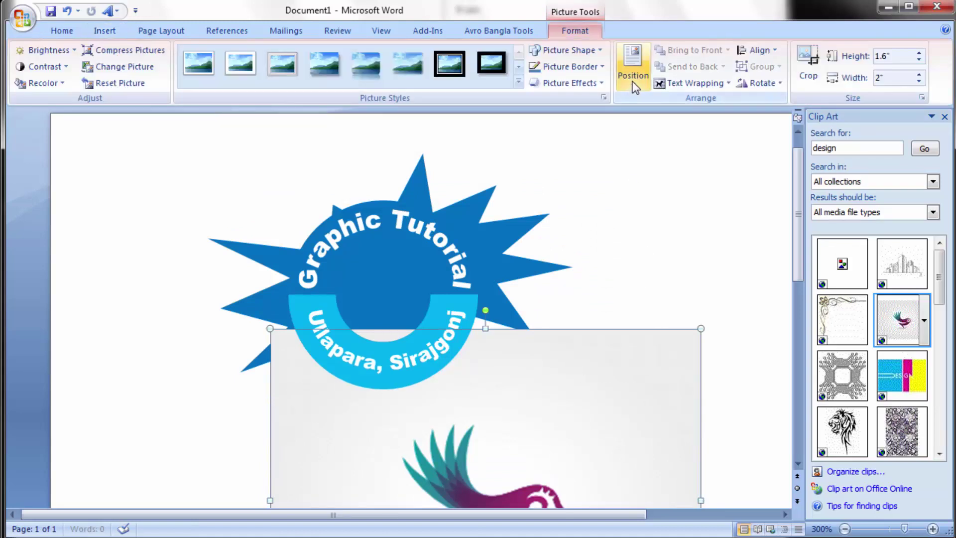
pyautogui.press('Right')
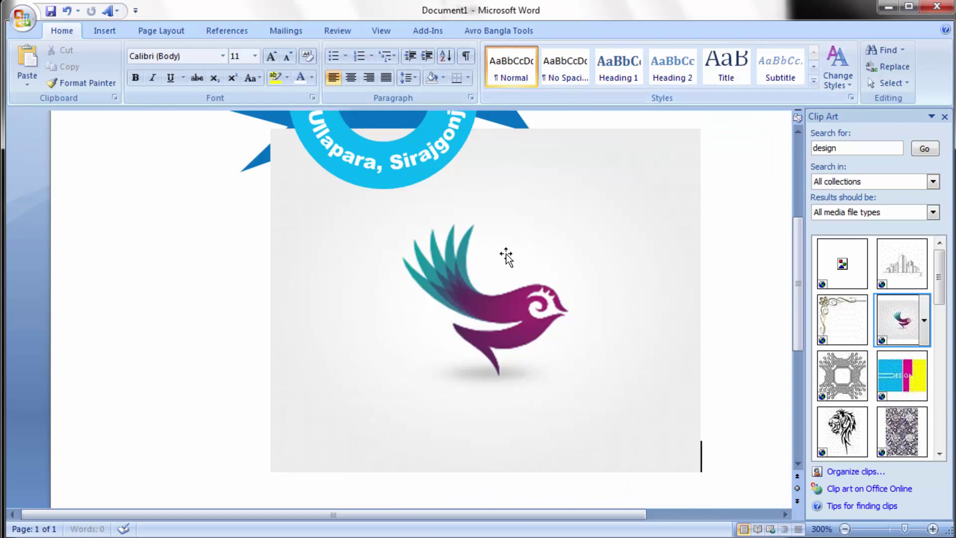
pyautogui.doubleClick(506, 251)
pyautogui.click(707, 85)
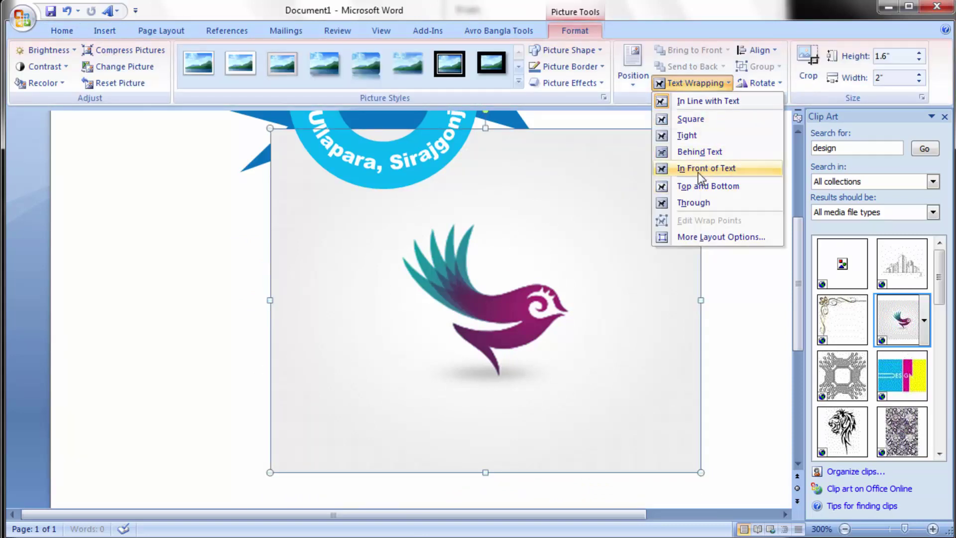
pyautogui.click(700, 170)
pyautogui.scroll(2, 568, 301)
pyautogui.scroll(2, 567, 301)
pyautogui.moveTo(460, 382); pyautogui.dragTo(439, 210)
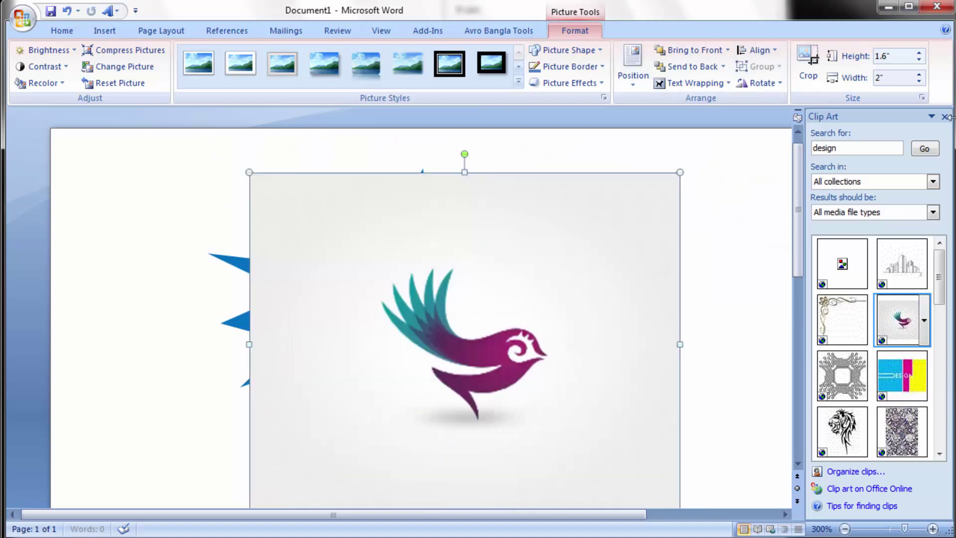
# - Put the bird behind text, shrink it to 0.54" × 0.68", and centre it in the ring
pyautogui.click(699, 85)
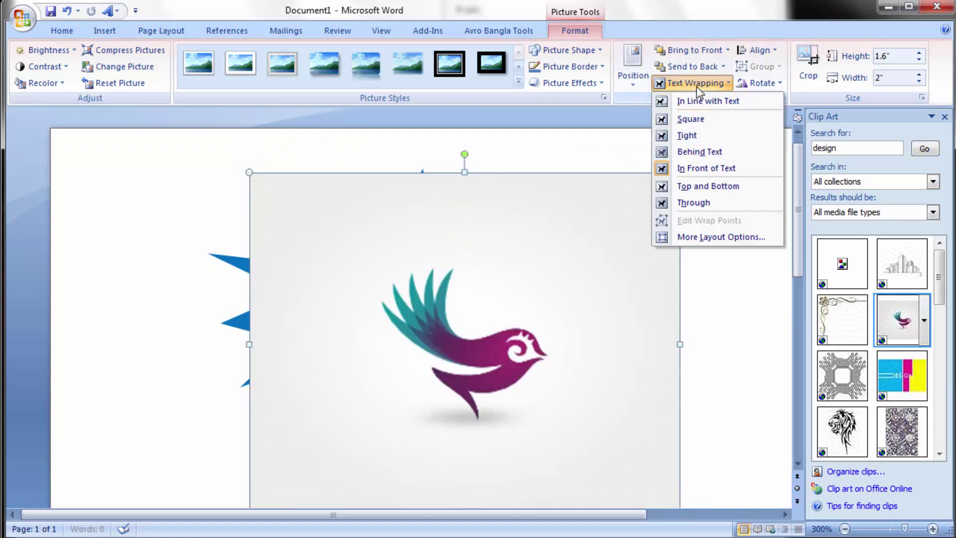
pyautogui.click(709, 151)
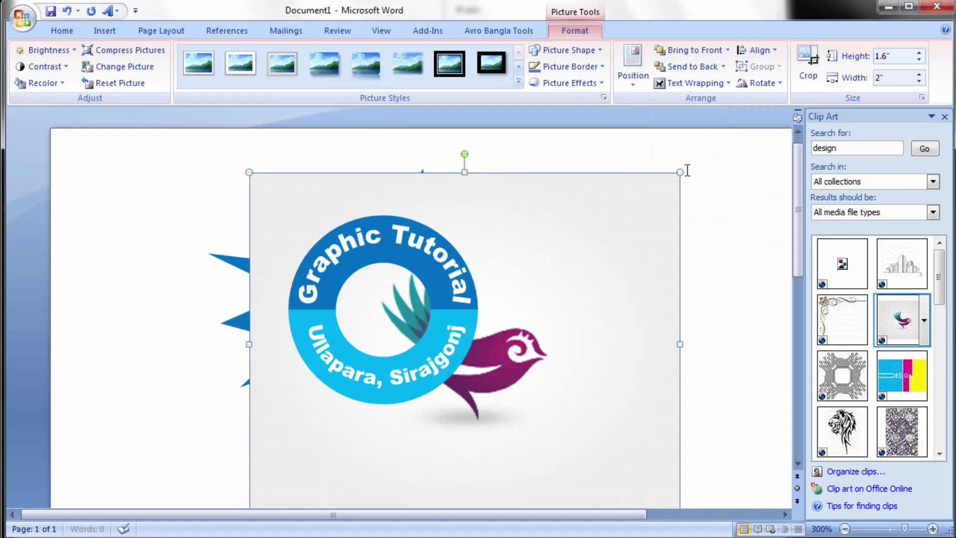
pyautogui.moveTo(680, 172); pyautogui.dragTo(395, 436)
pyautogui.moveTo(336, 427)
pyautogui.mouseDown()
pyautogui.moveTo(378, 292)
pyautogui.moveTo(373, 321)
pyautogui.mouseUp()
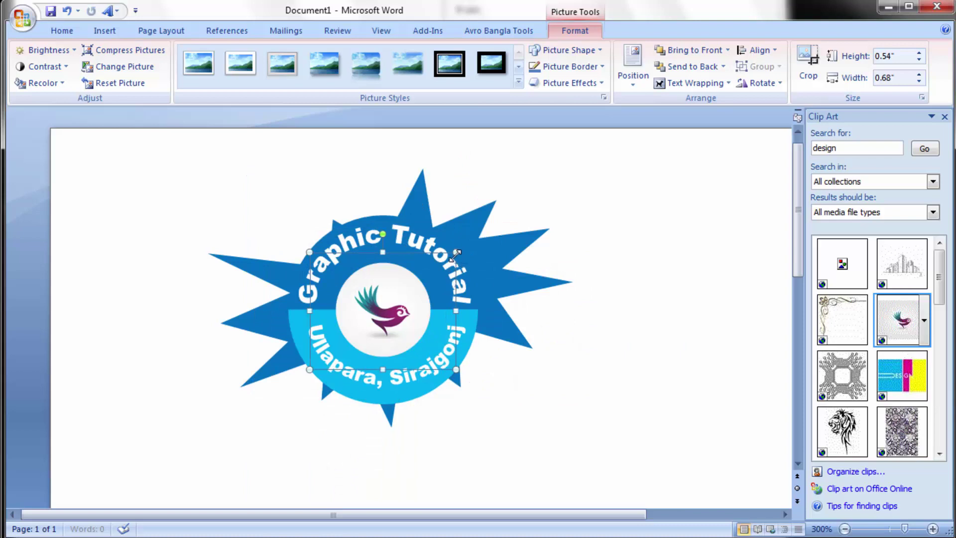
# - Shrink the blue starburst slightly and recentre it behind the ring
pyautogui.click(545, 204)
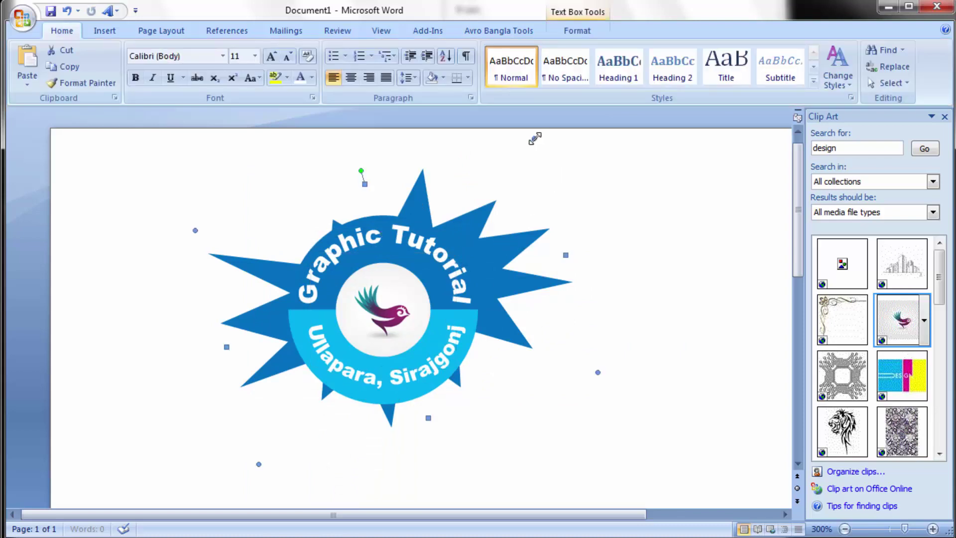
pyautogui.moveTo(535, 138); pyautogui.dragTo(490, 178)
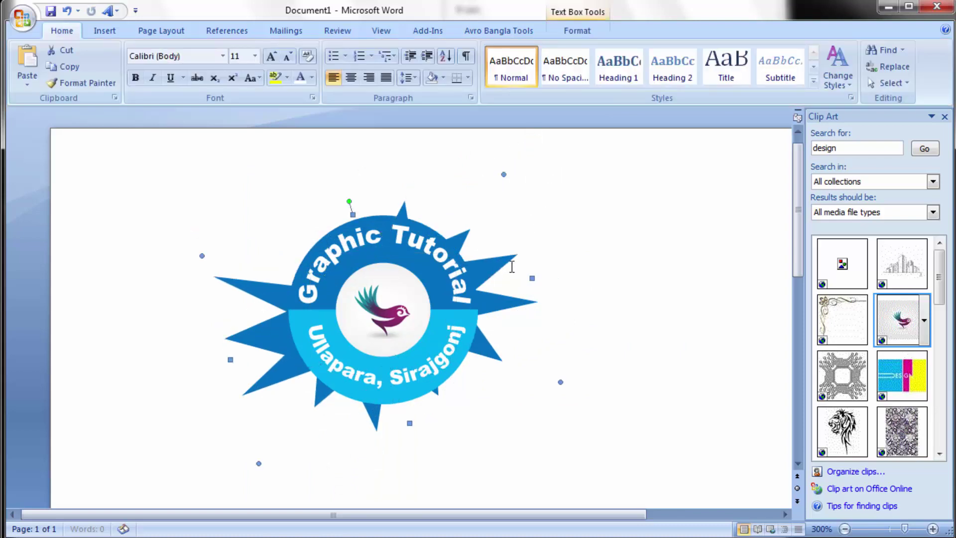
pyautogui.moveTo(495, 265); pyautogui.dragTo(503, 255)
pyautogui.click(613, 249)
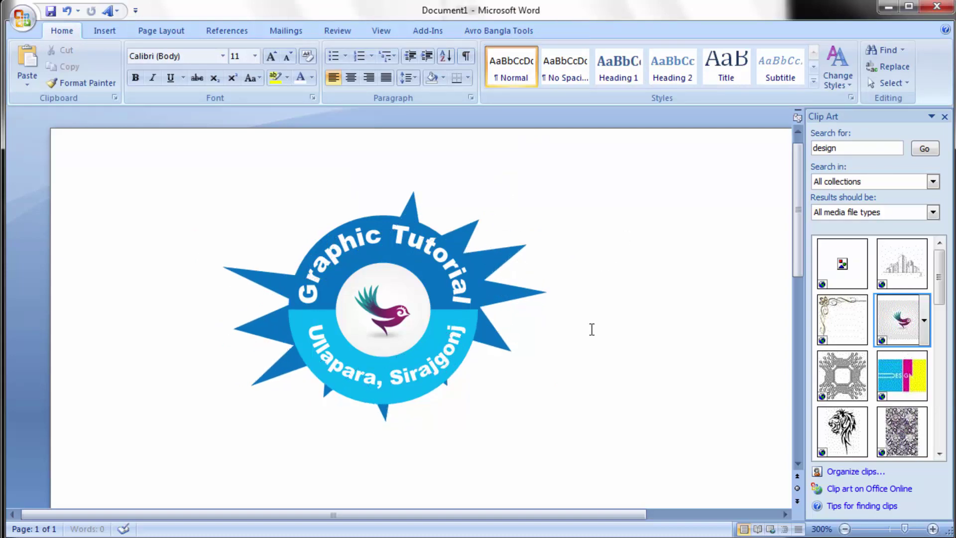
# - Check the WordArt and blue circle, then deselect and zoom to 330% to view the finished emblem
pyautogui.click(453, 265)
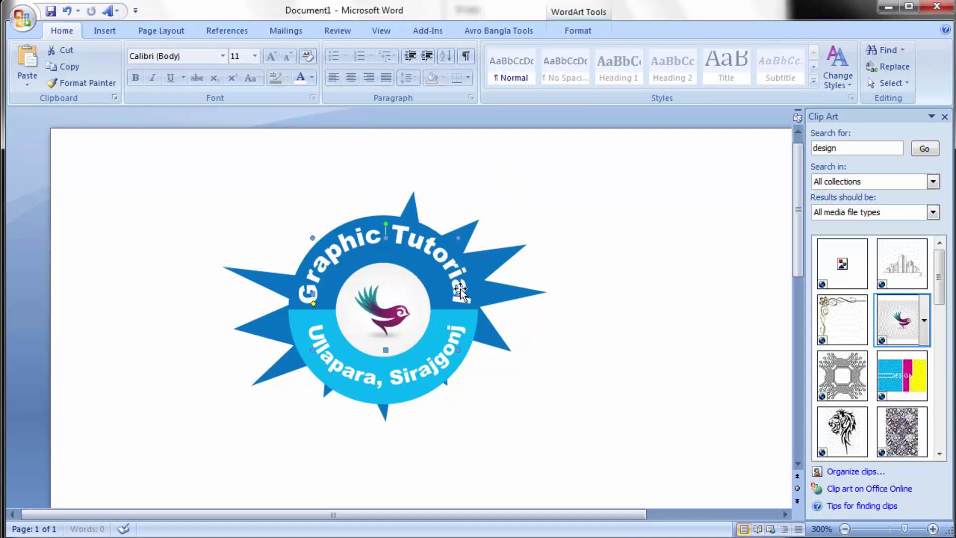
pyautogui.doubleClick(459, 281)
pyautogui.click(398, 234)
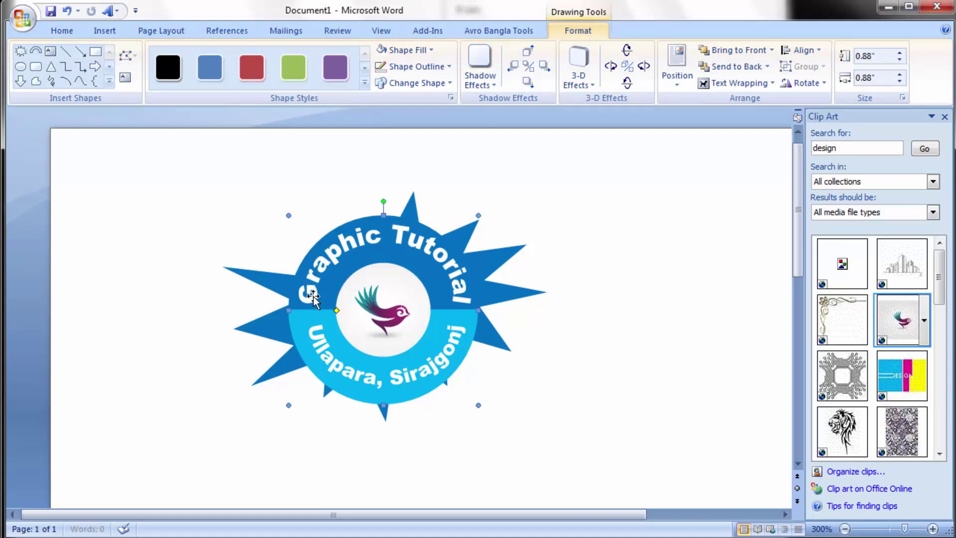
pyautogui.click(537, 299)
pyautogui.keyDown('ctrl'); pyautogui.scroll(2, 518, 298); pyautogui.keyUp('ctrl')
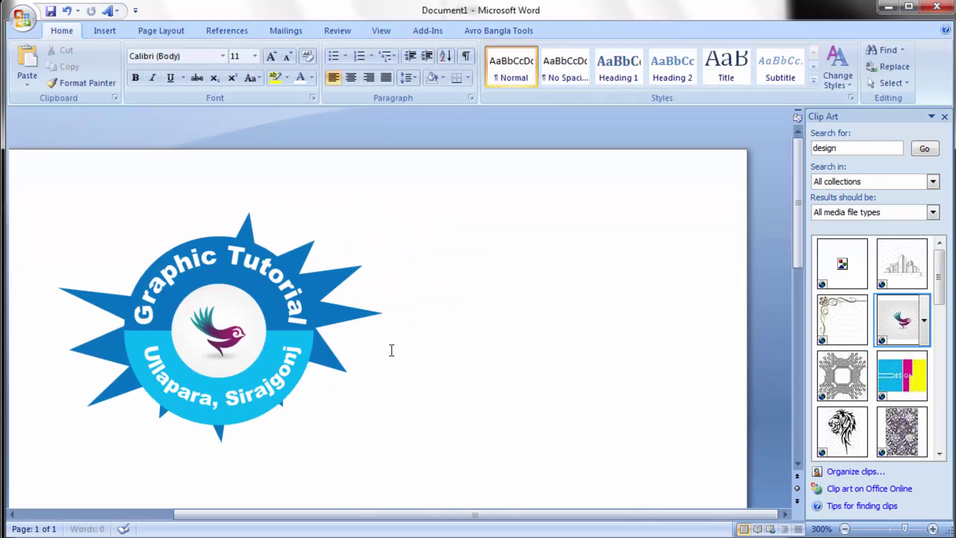
pyautogui.keyDown('ctrl'); pyautogui.scroll(1, 390, 350); pyautogui.keyUp('ctrl')
pyautogui.moveTo(287, 515); pyautogui.dragTo(160, 523)
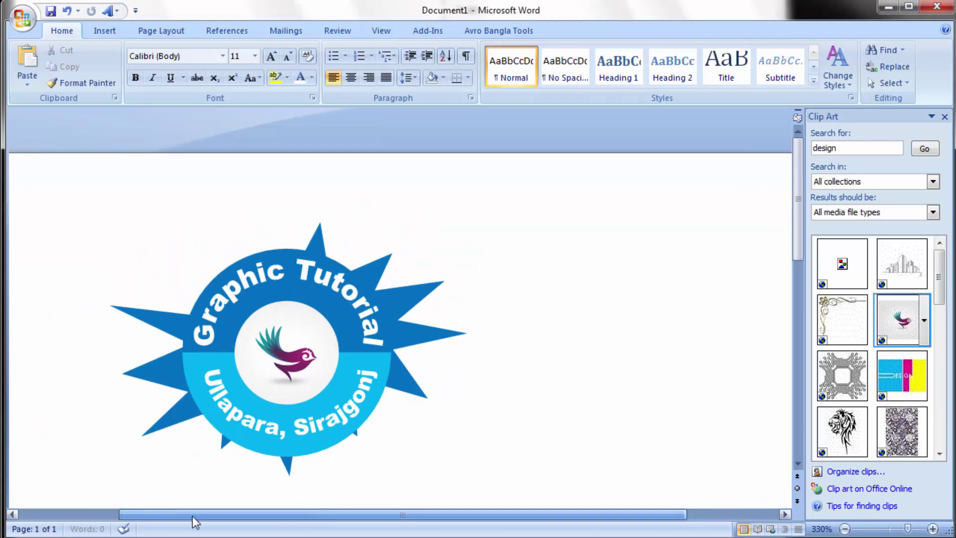